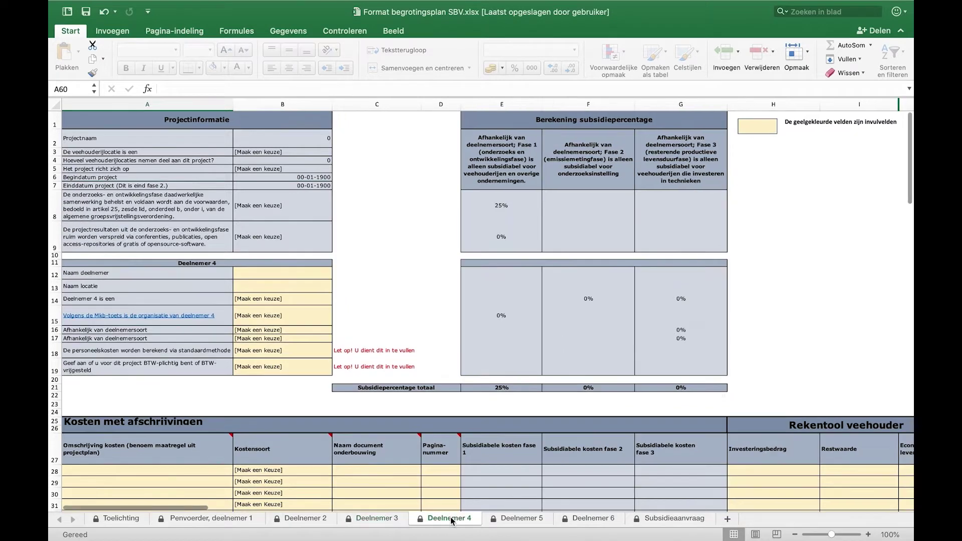
Step: Look through the Deelnemer 5, Deelnemer 6 and Subsidieaanvraag sheets of the budget workbook
click(524, 521)
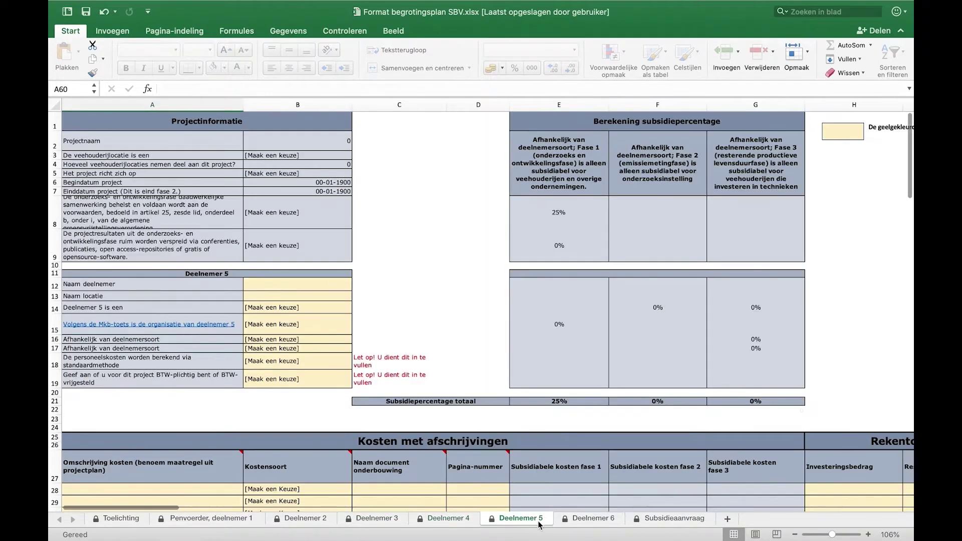
click(595, 521)
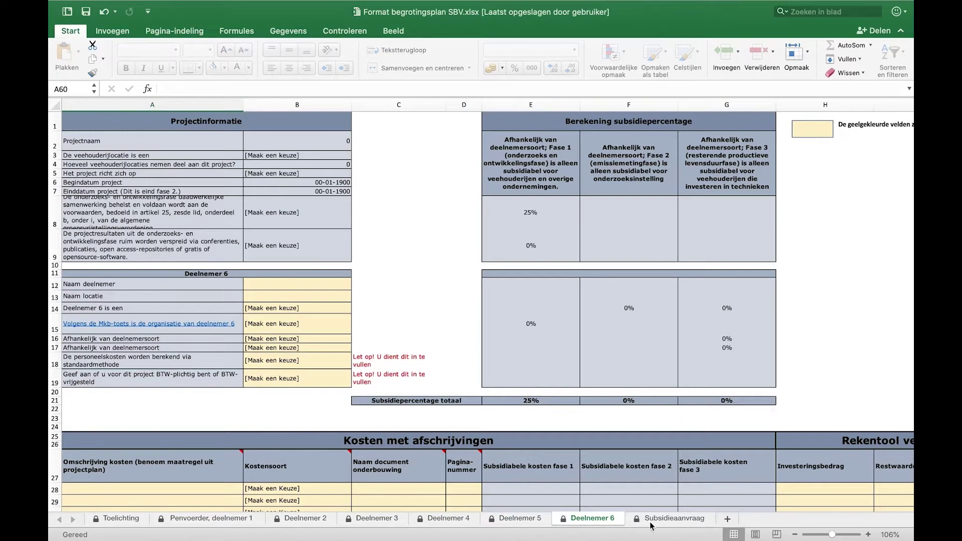
click(675, 522)
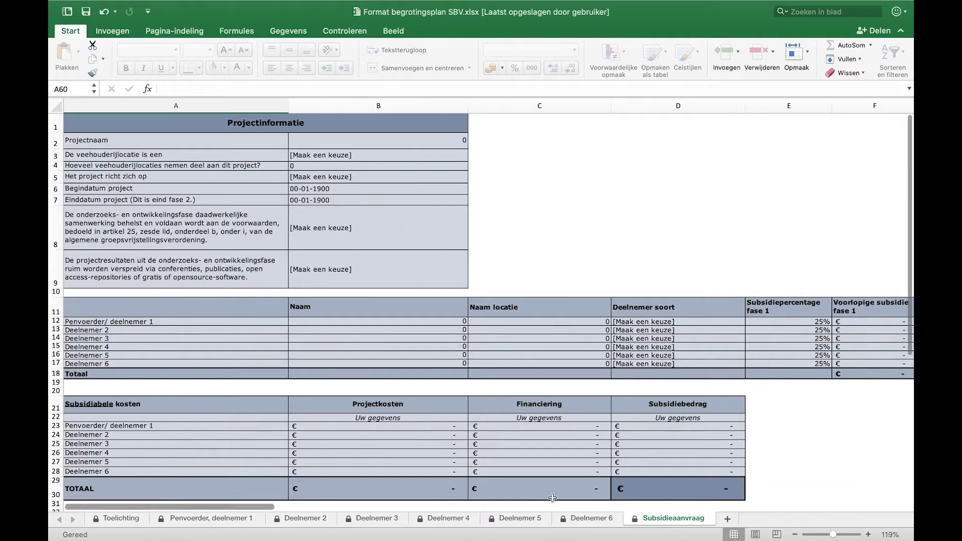
Step: Read the Toelichting sheet's instructions on attachments, phases, eligible costs, financing and depreciation through to the legislation links
click(126, 518)
scroll(305, 386, down, 10)
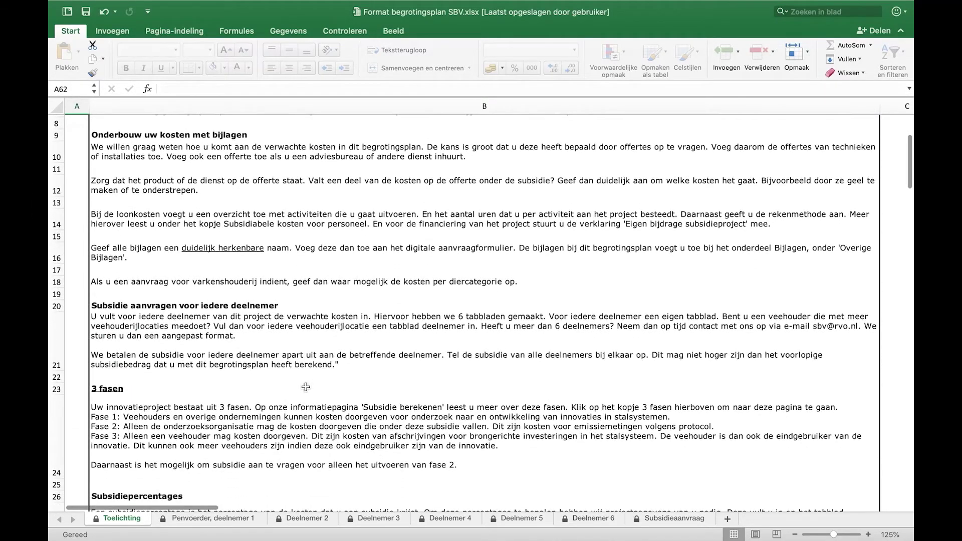
scroll(306, 387, down, 10)
scroll(306, 387, down, 8)
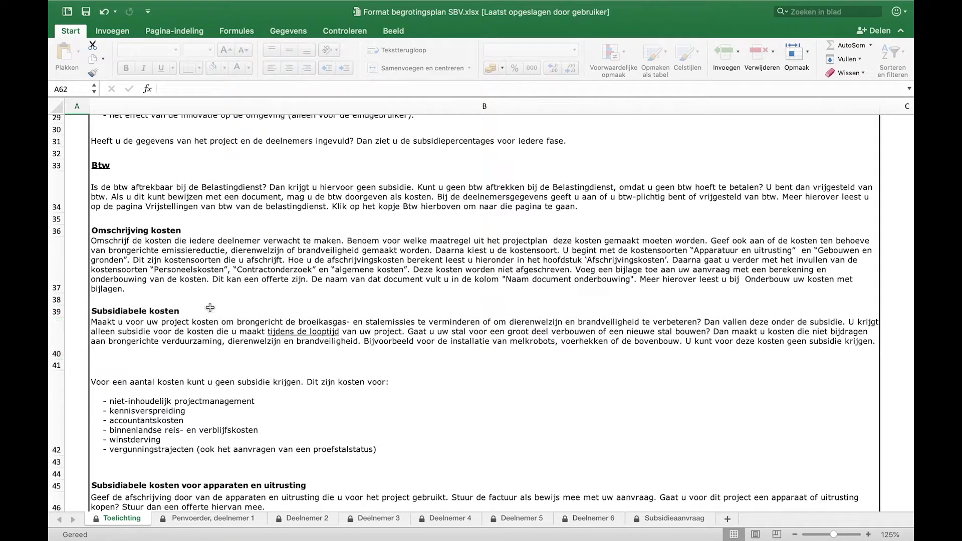
scroll(210, 307, down, 8)
scroll(211, 302, down, 11)
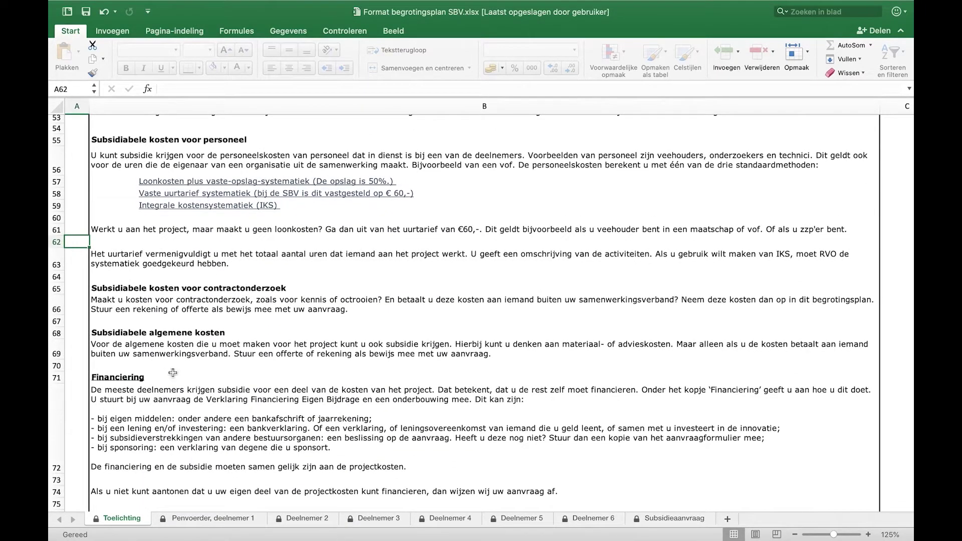
scroll(80, 361, down, 5)
scroll(80, 360, down, 13)
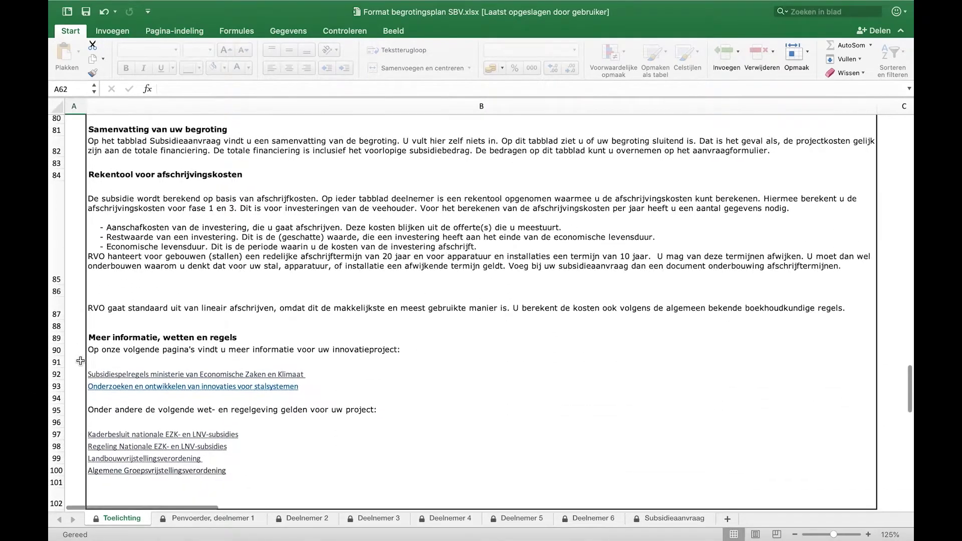
Step: On the Penvoerder, deelnemer 1 sheet, enter "De emissieloze stal" as Projectnaam and set the veehouderijlocatie type to Varkenshouderij
click(177, 519)
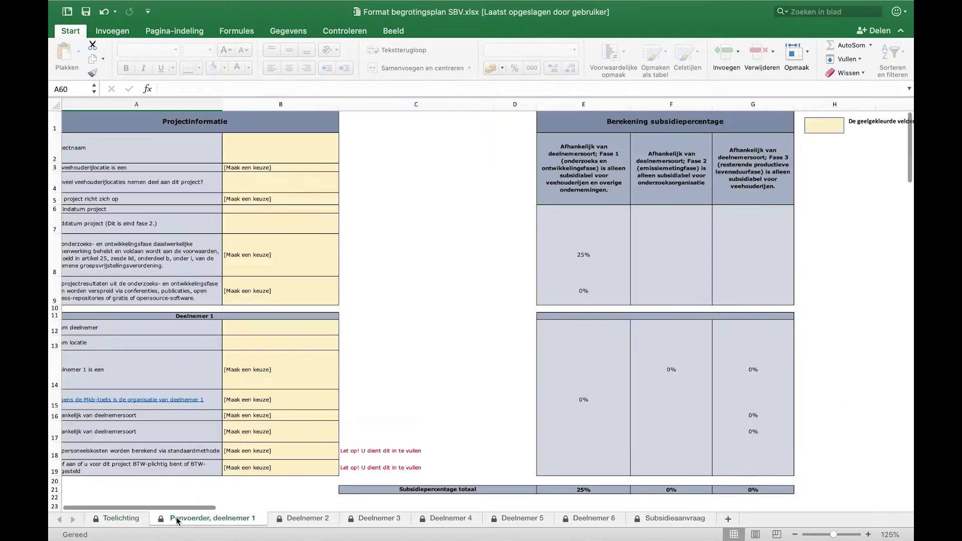
text(m)
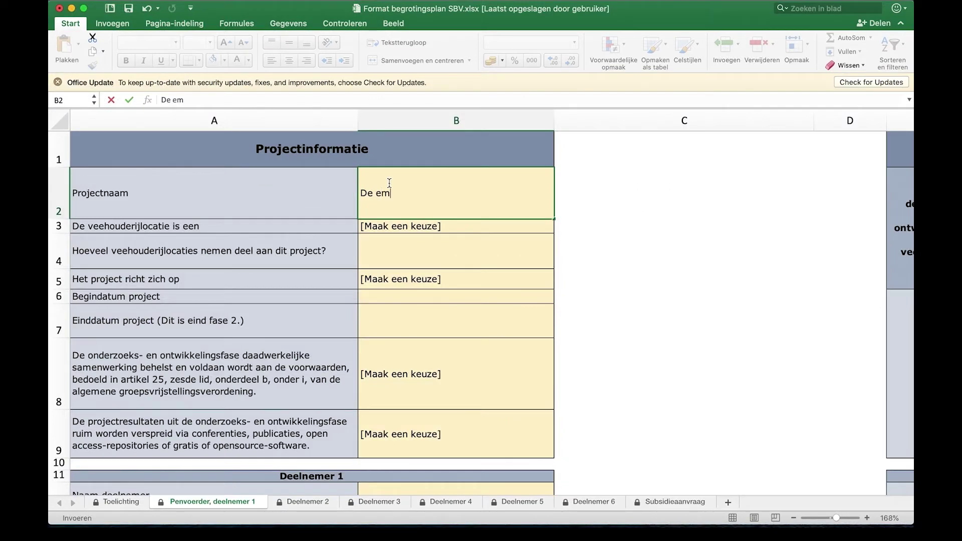
text(issieloze stal)
click(490, 226)
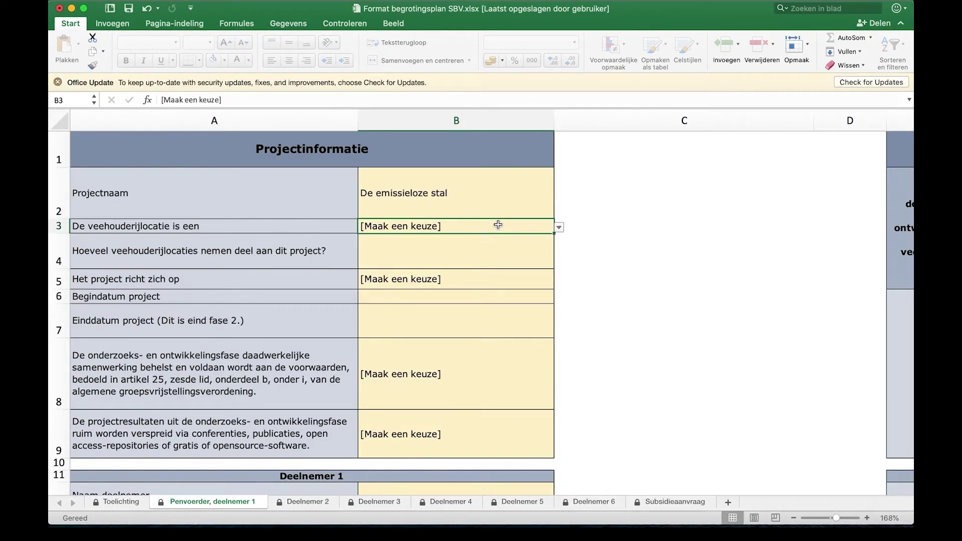
click(559, 228)
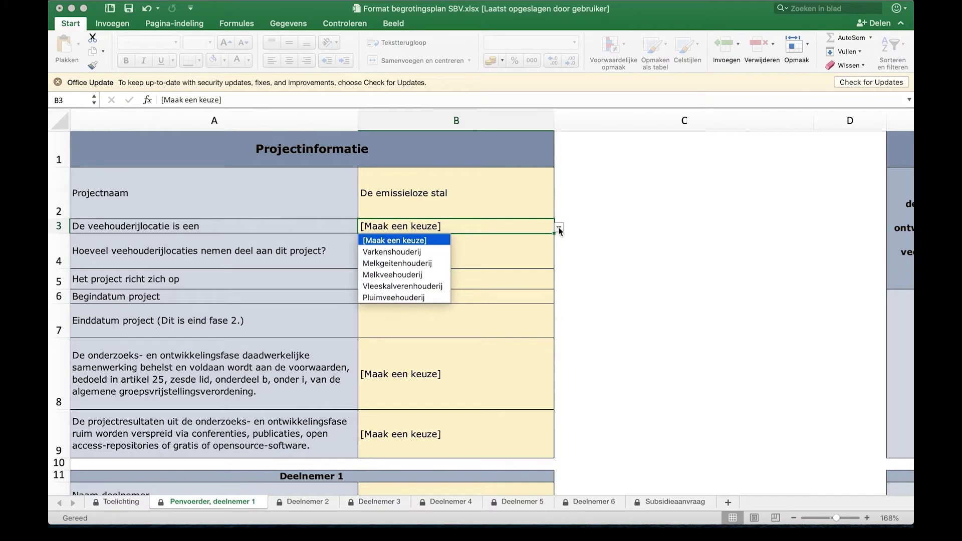
click(434, 253)
Step: Enter 1 as the number of participating veehouderijlocaties and set the project's focus to "Investeringen in technieken"
click(434, 256)
text(1)
key(Return)
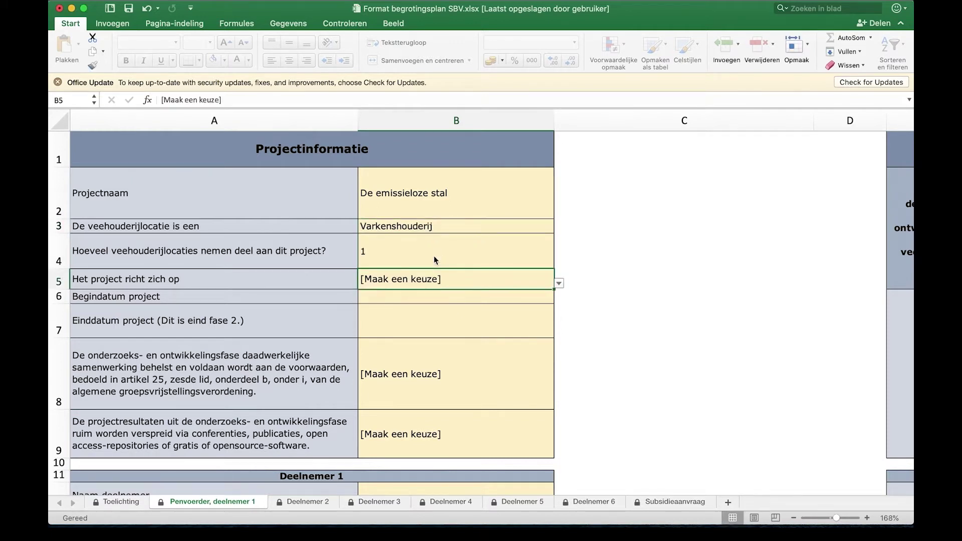
click(559, 283)
click(455, 309)
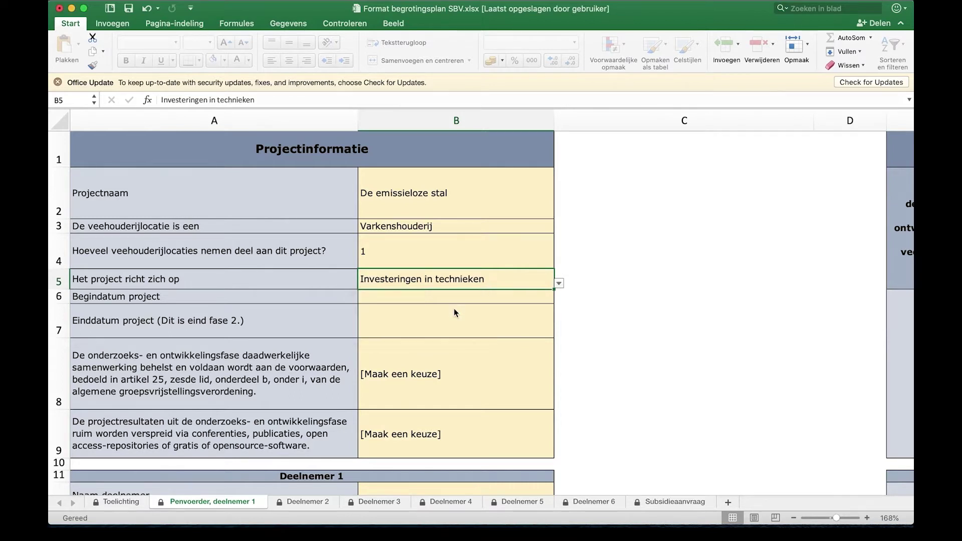
Step: Set the project's Begindatum to 01-08-2022 and its Einddatum to 31-07-2026
click(417, 298)
text(1)
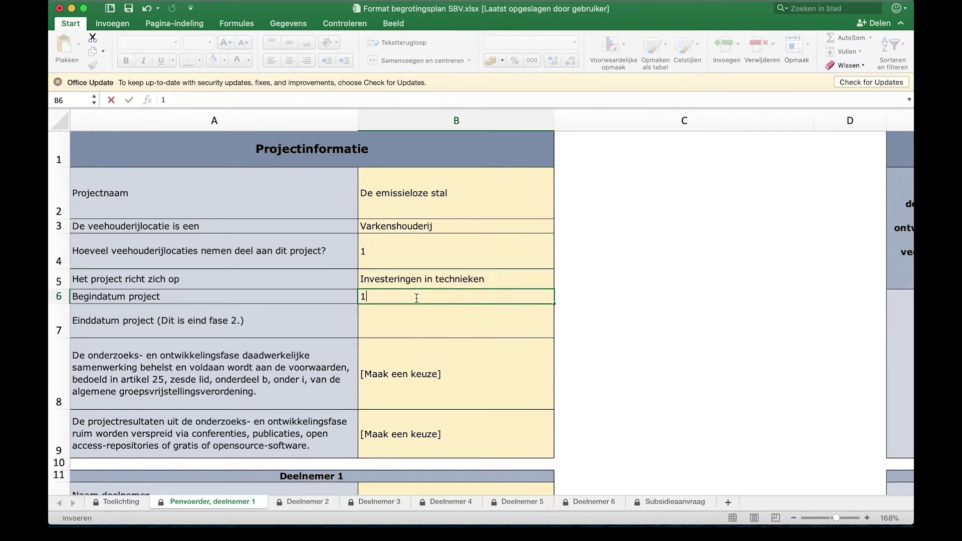
text(-8-2022)
click(411, 318)
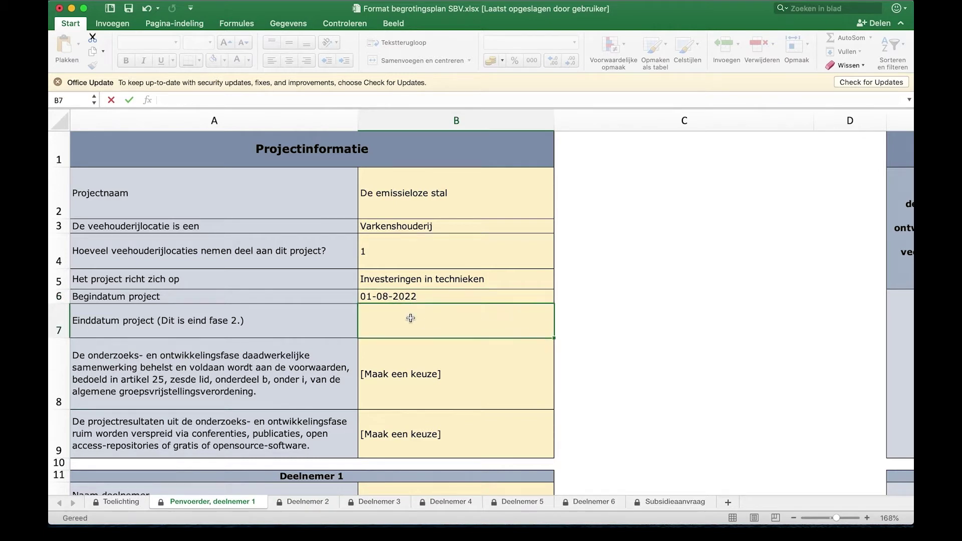
text(31-07-2026)
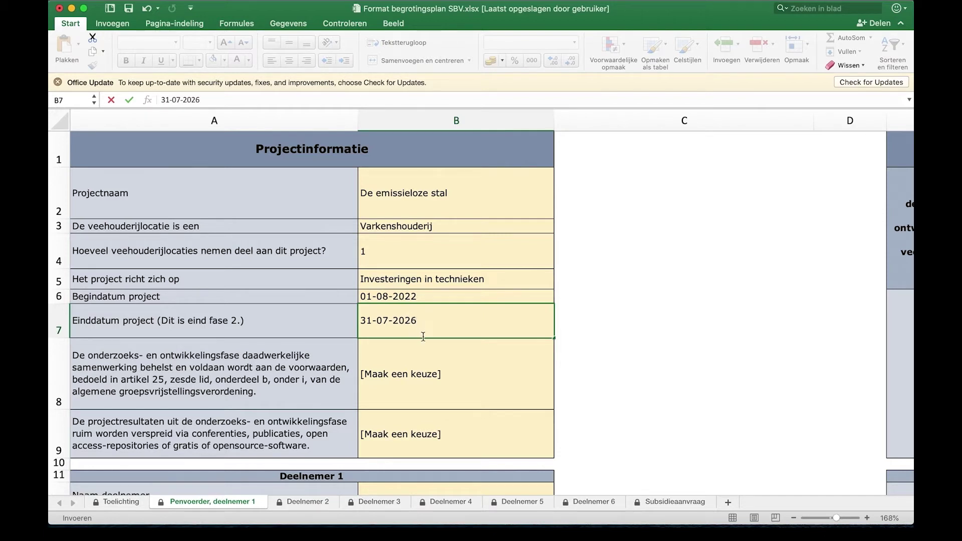
Step: Answer Nee to the question about daadwerkelijke samenwerking and Ja to the question about wide dissemination of the project results
click(431, 384)
click(560, 406)
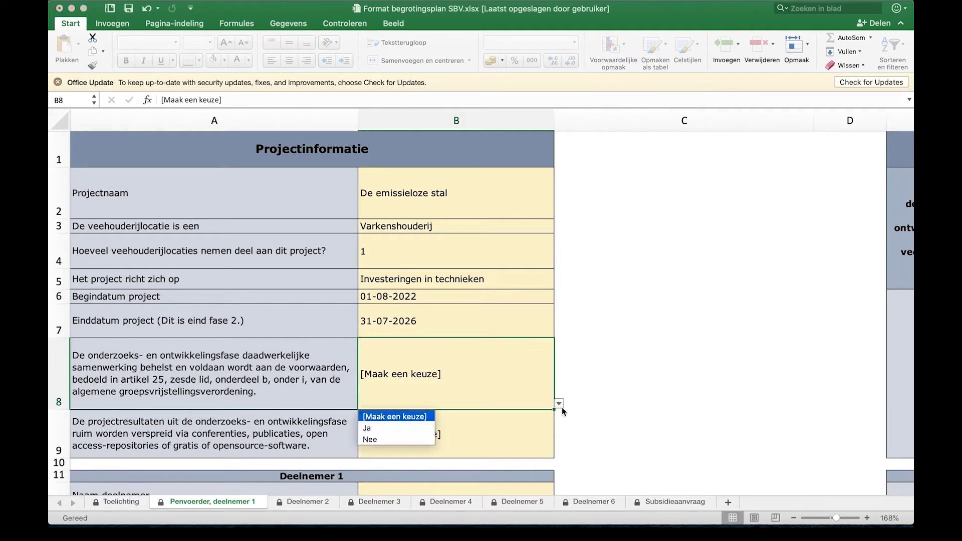
click(407, 443)
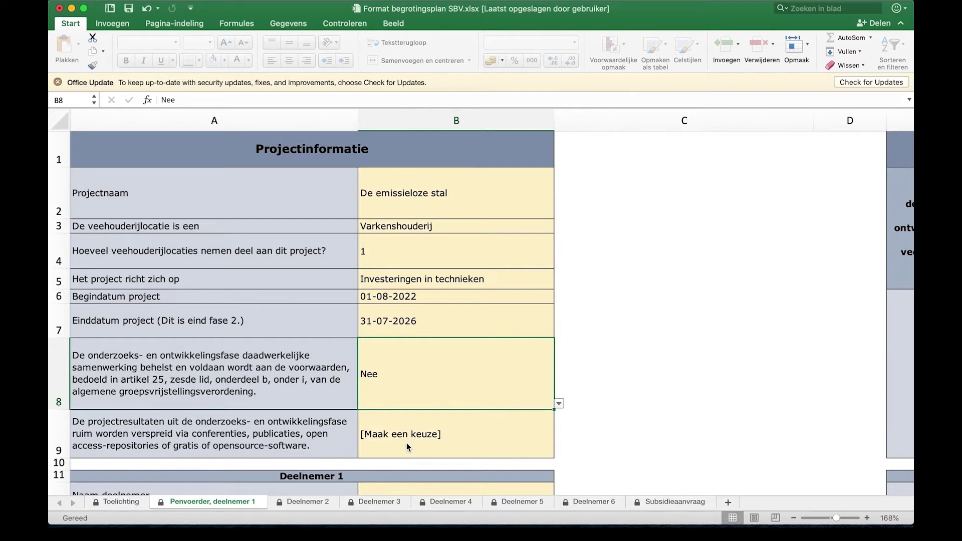
click(407, 441)
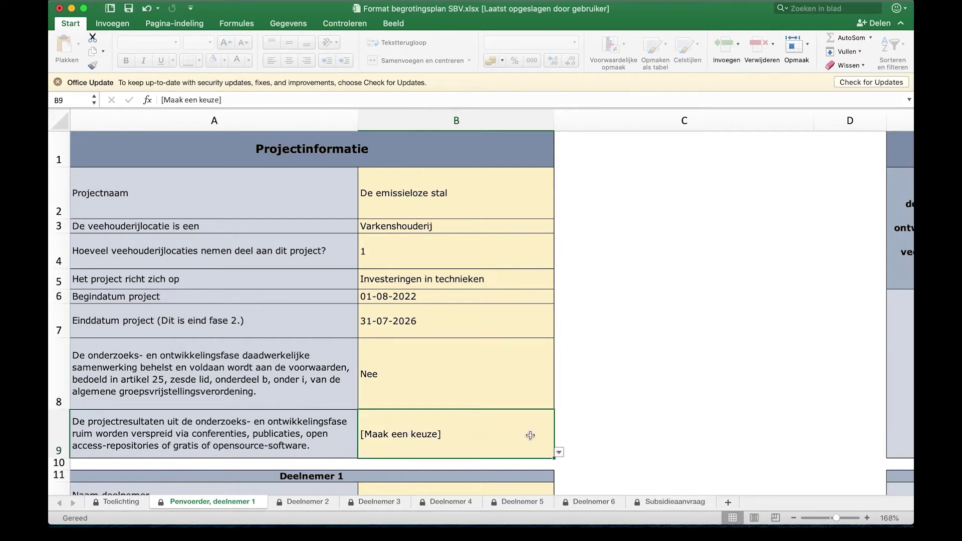
click(560, 453)
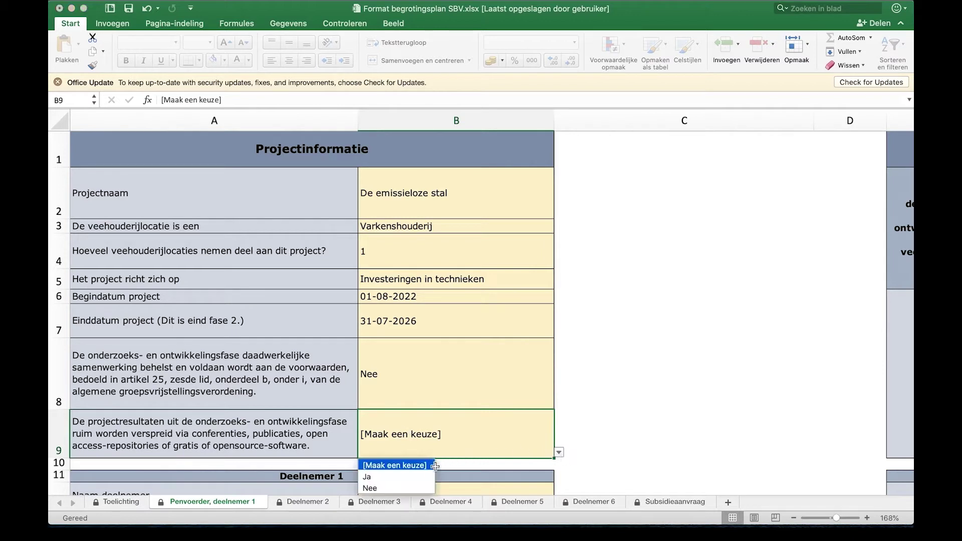
click(411, 476)
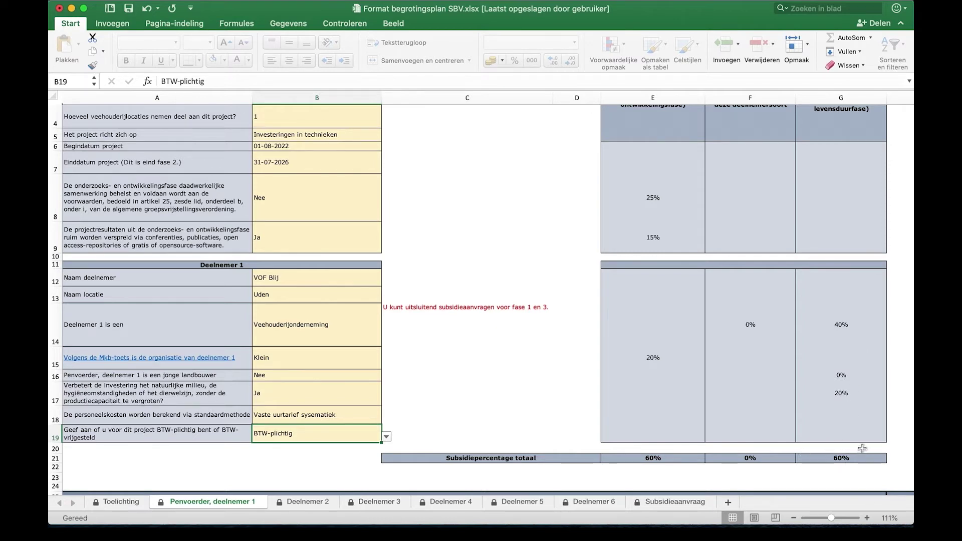
Step: Examine the column header notes of the "Kosten met afschrijvingen" table, from cost description to page number
scroll(842, 447, down, 6)
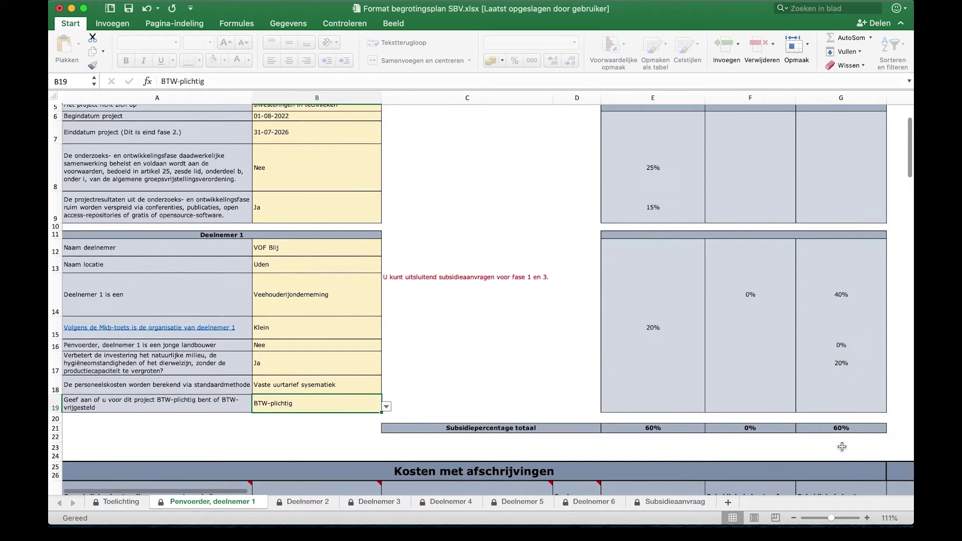
scroll(842, 447, down, 5)
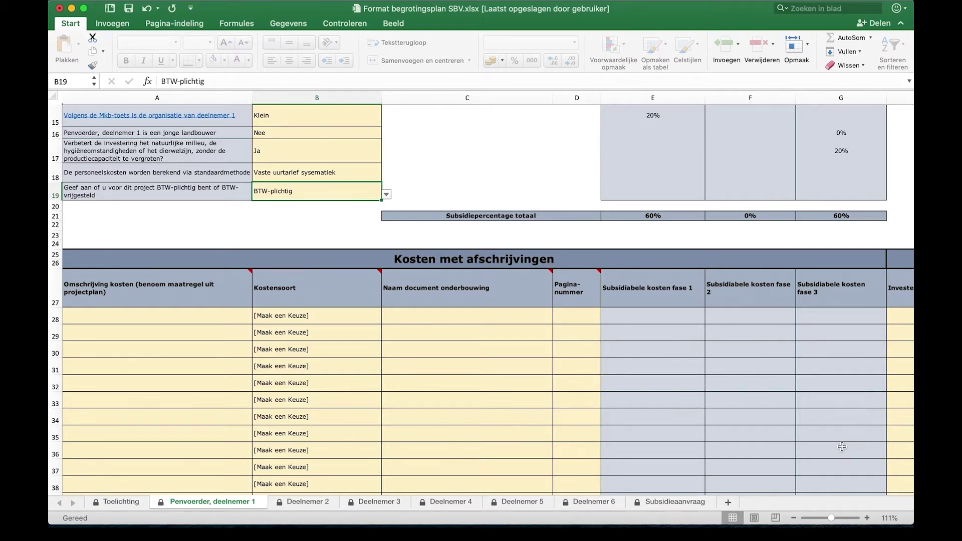
mouse_move(214, 294)
mouse_move(345, 294)
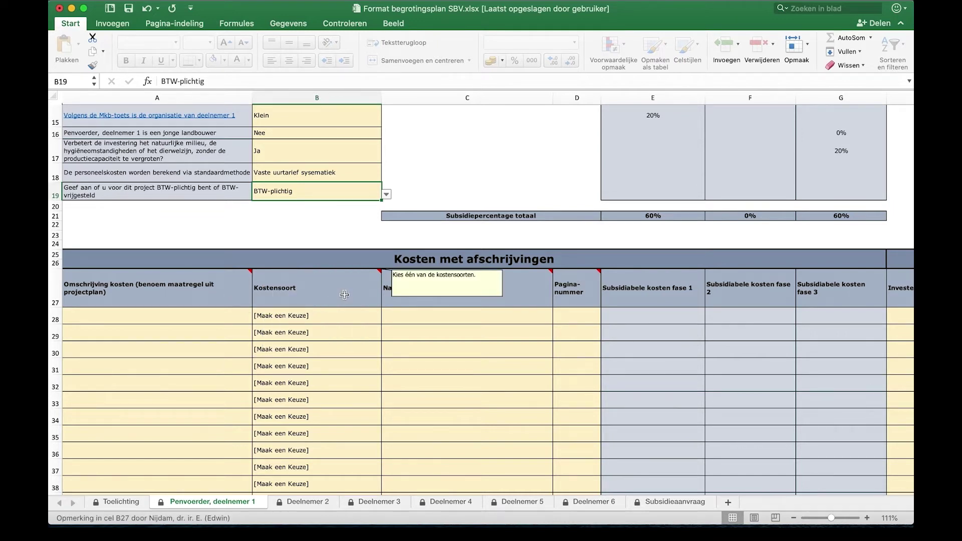
mouse_move(417, 295)
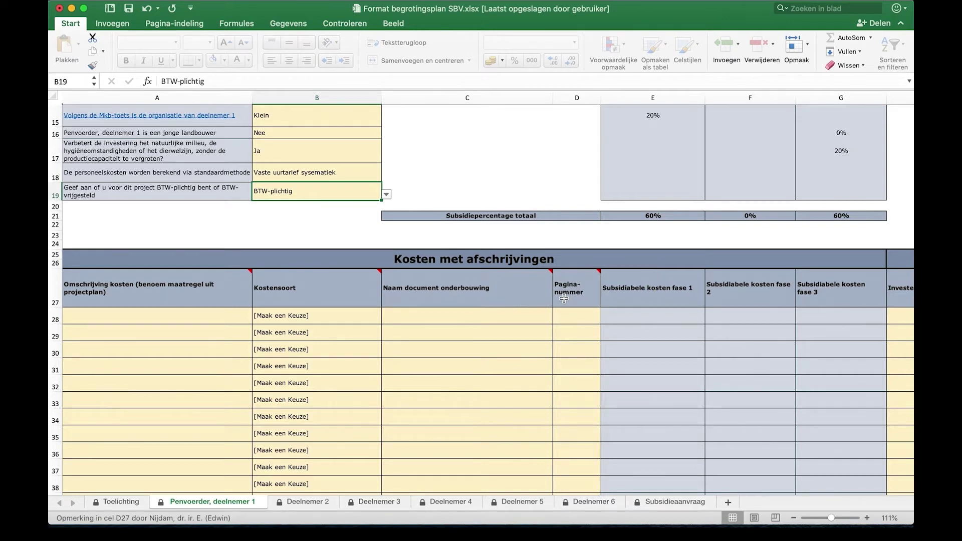
mouse_move(566, 298)
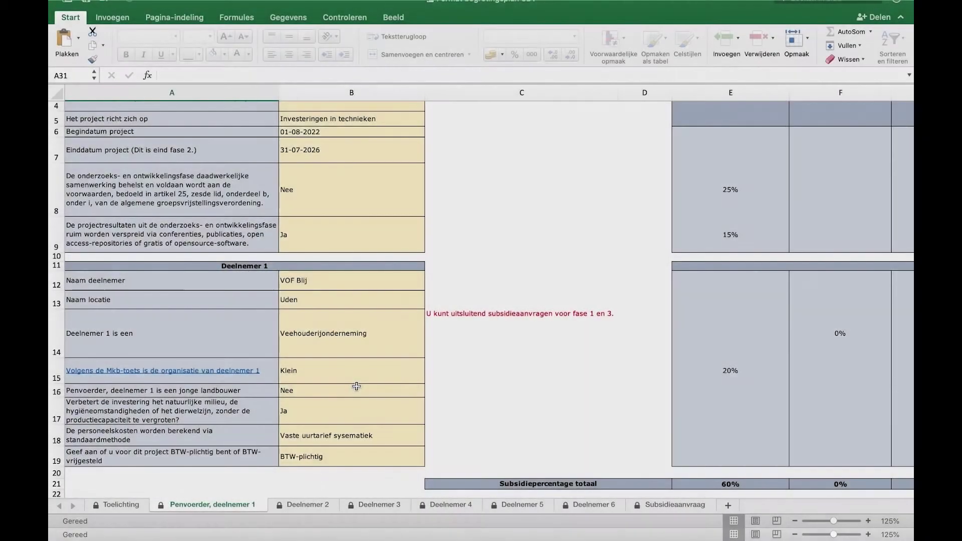
Step: Enter "positieve ionisatie van FijnstofWeg! (maatregel 7)" as the cost description in row 31 of Kosten met afschrijvingen
scroll(356, 386, down, 5)
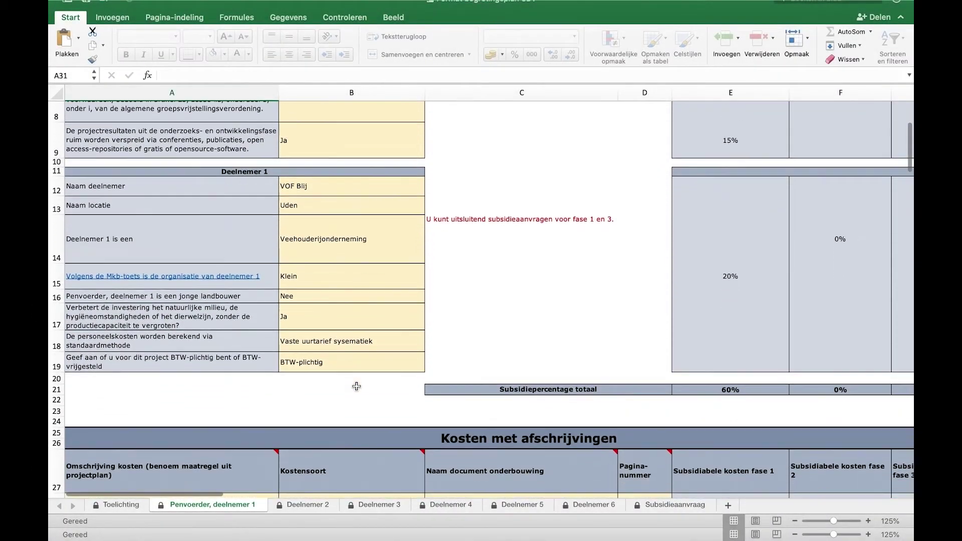
scroll(356, 386, down, 5)
scroll(356, 399, down, 2)
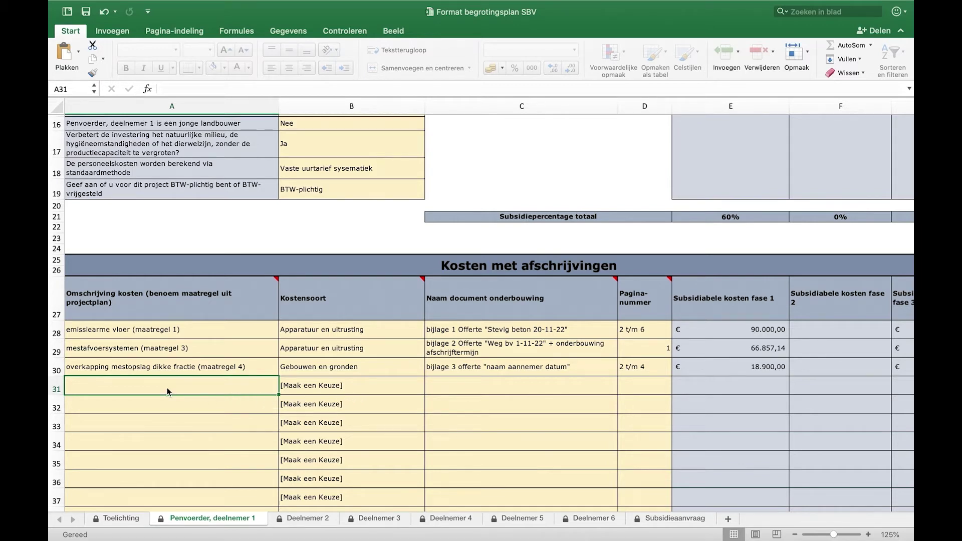
text(po)
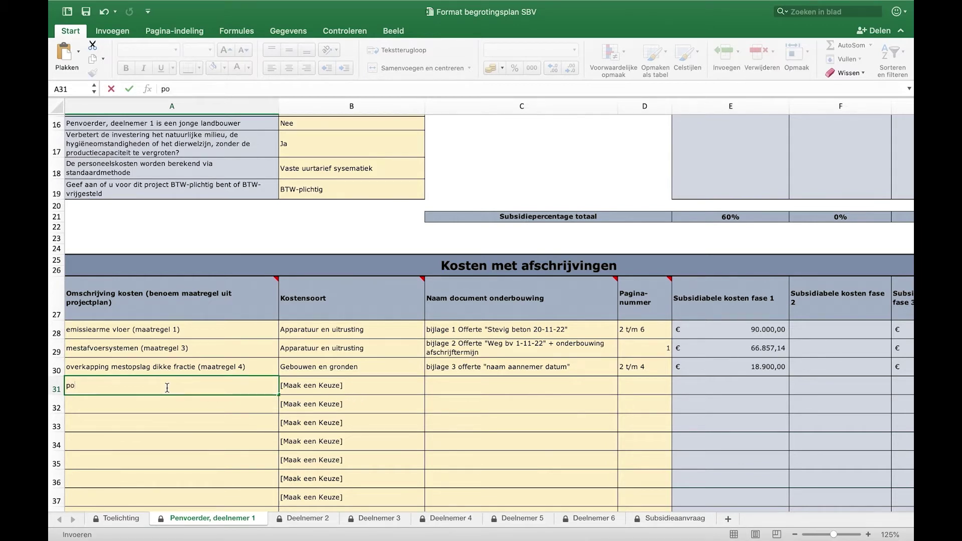
text(sitieve ionisatie)
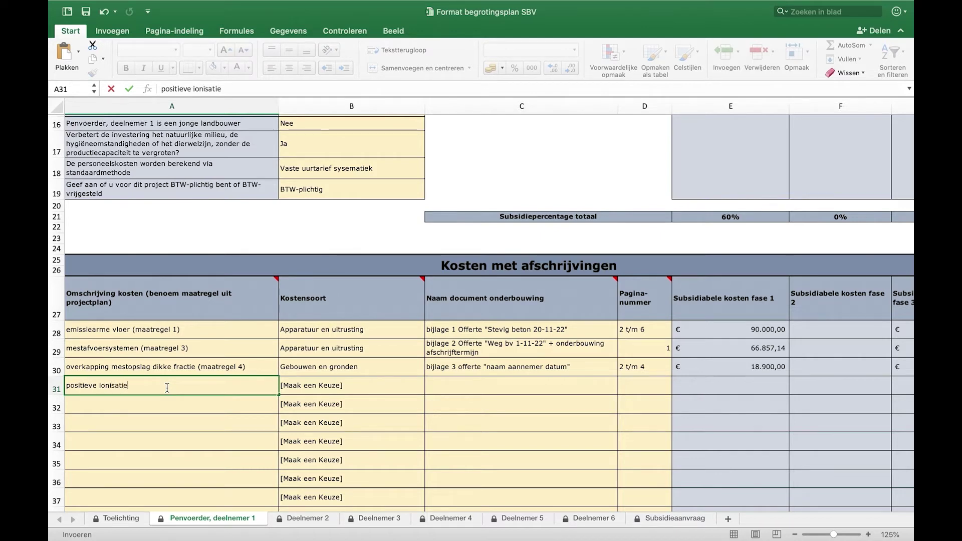
text( van FijnstofWe)
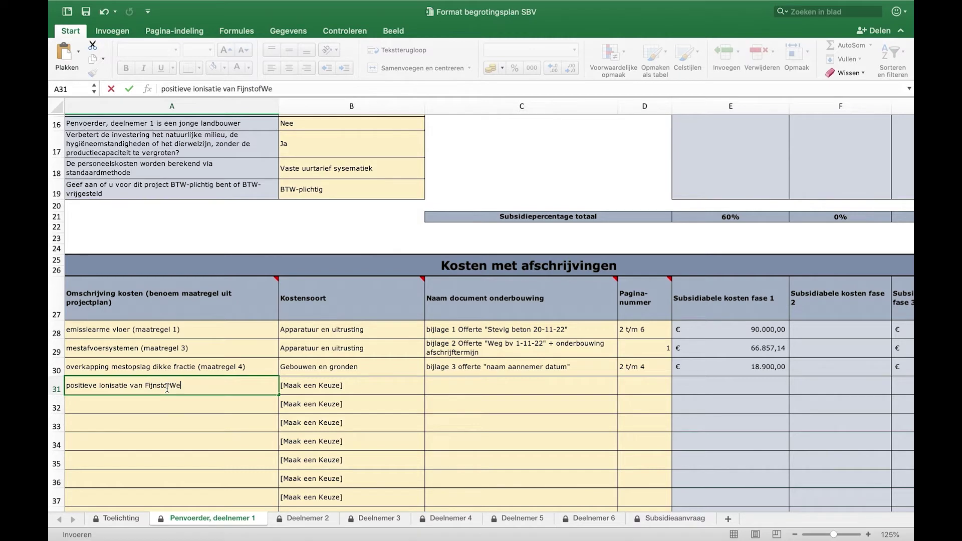
text(g! (m)
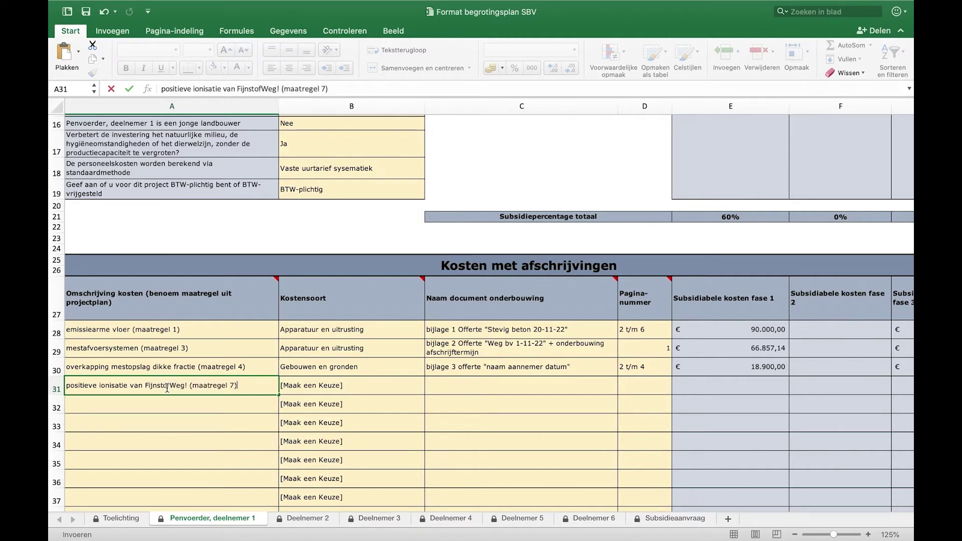
text(aatregel 7))
Step: Set the Kostensoort of the positieve ionisatie cost row to "Apparatuur en uitrusting"
click(366, 384)
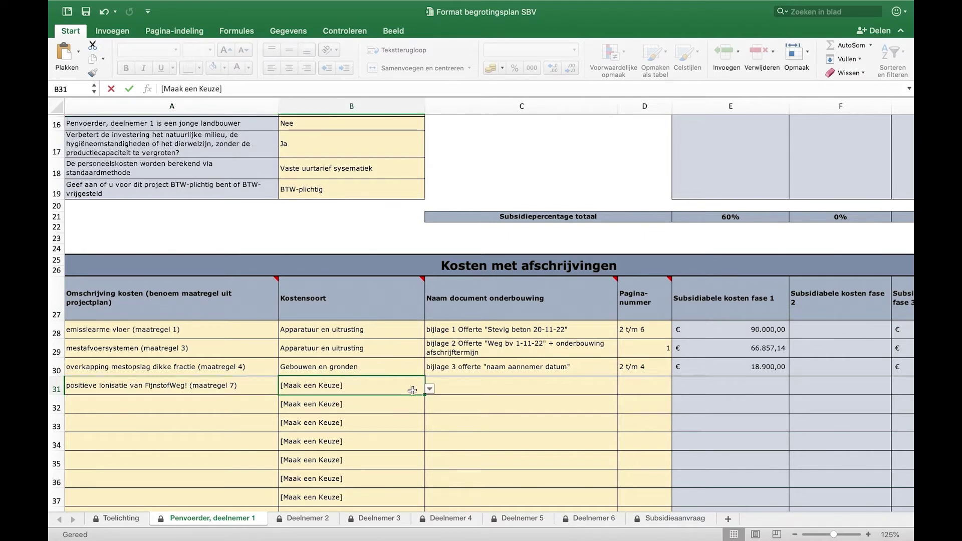
click(429, 389)
click(353, 438)
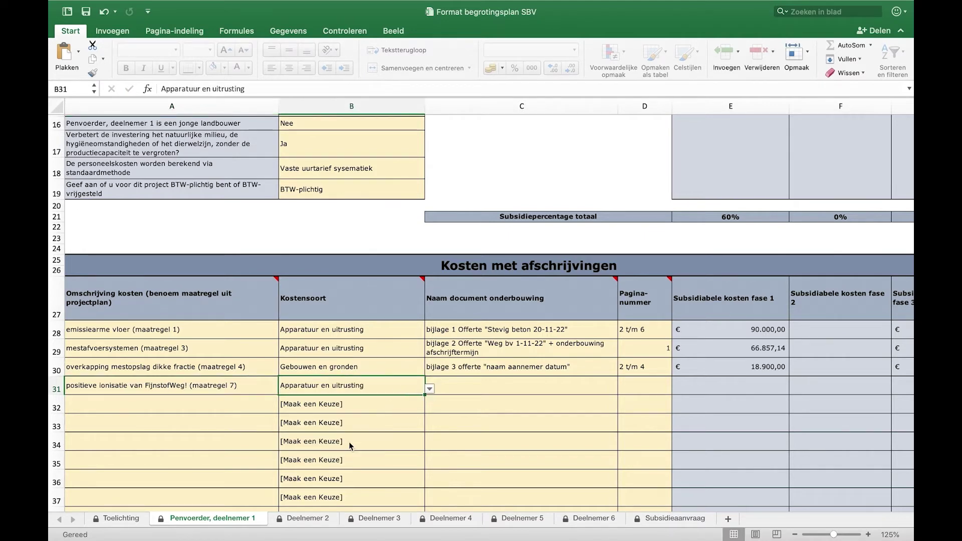
Step: In row 31, enter bijlage 6 offerte "FijnstofWeg BV 18-11-2021" as the supporting document and 1 t/m 3 as its page number
click(458, 383)
text(b)
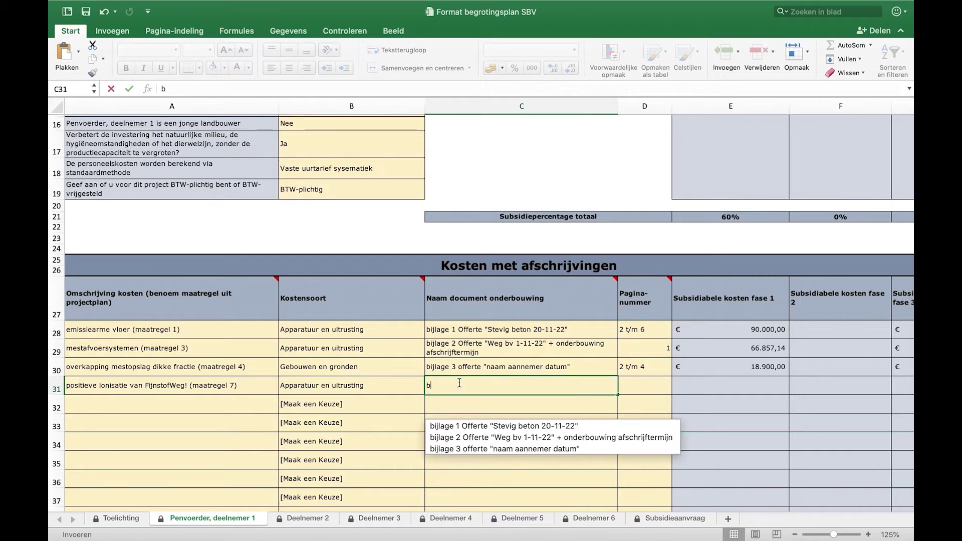
text(ijlage 6 offerte "F)
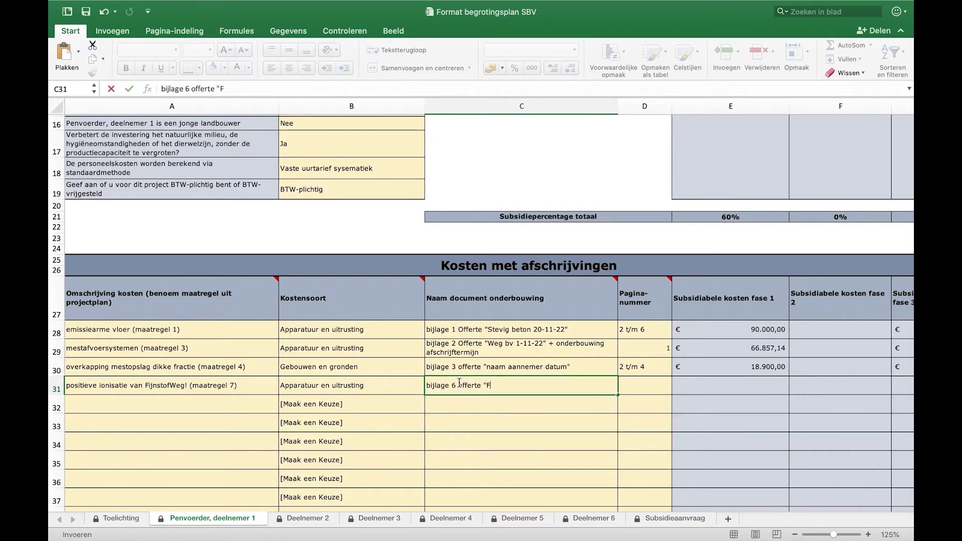
text(ijnstofWeg)
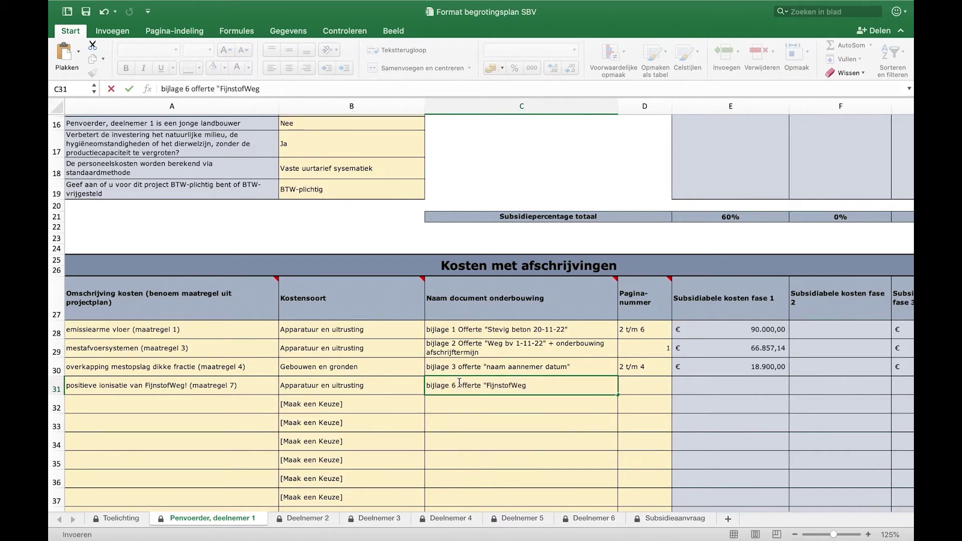
text( BV 18-11-2021")
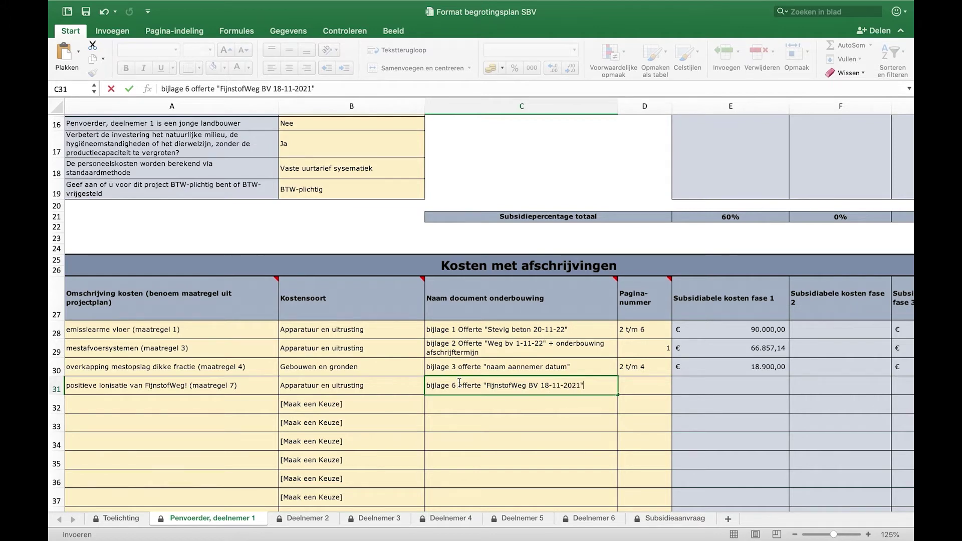
click(646, 384)
text(1 t/m 3)
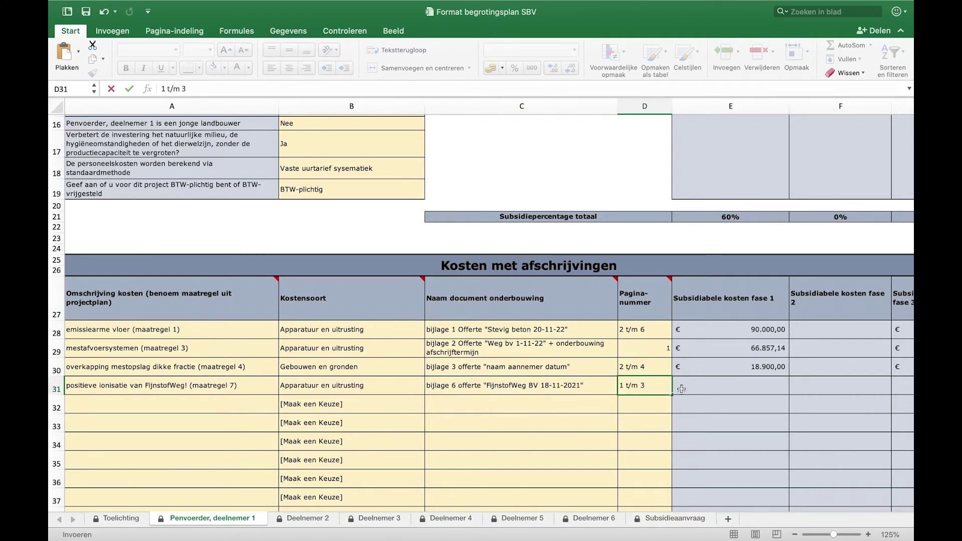
Step: In the Rekentool veehouder for row 31, enter an Investeringsbedrag of 60.000, a Restwaarde of 6.000 and an economic life of 10 years
scroll(679, 389, right, 5)
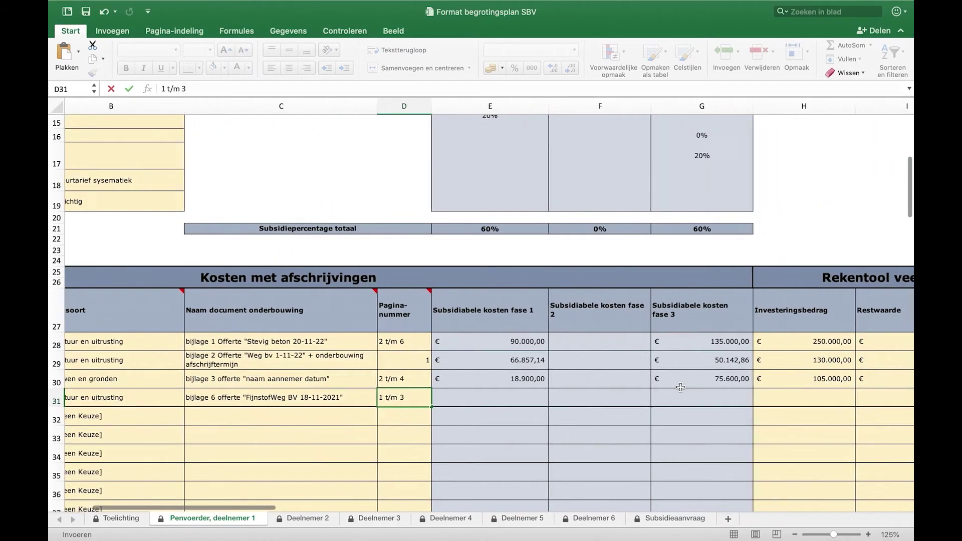
scroll(680, 387, right, 3)
click(603, 386)
text(60.000)
key(Tab)
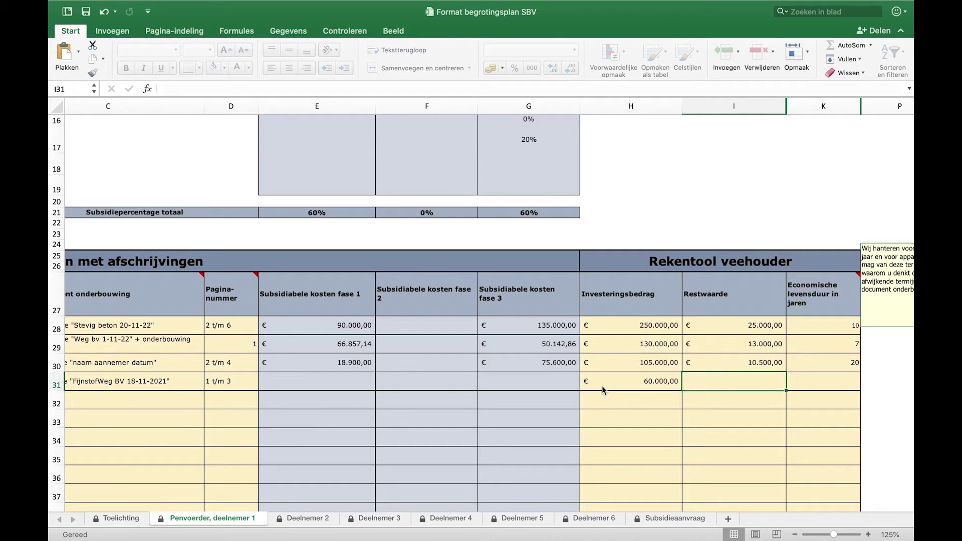
text(6.000)
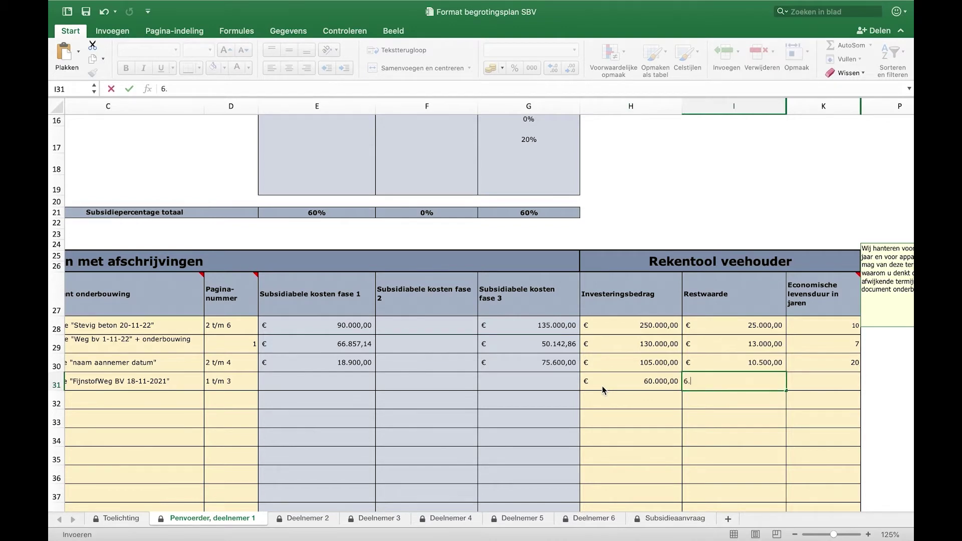
key(Tab)
text(10)
key(Return)
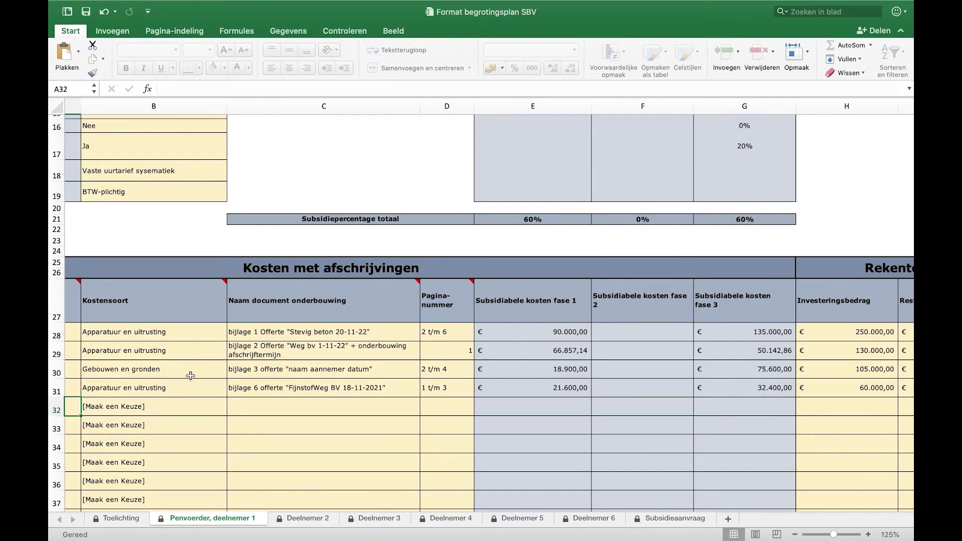
Step: Describe the row 62 cost as the livestock farmer's "uren inzet" of 5 uur/wk, including the farmer's name, with Kostensoort Personeelskosten
scroll(190, 376, left, 3)
scroll(190, 375, down, 5)
scroll(191, 376, down, 1)
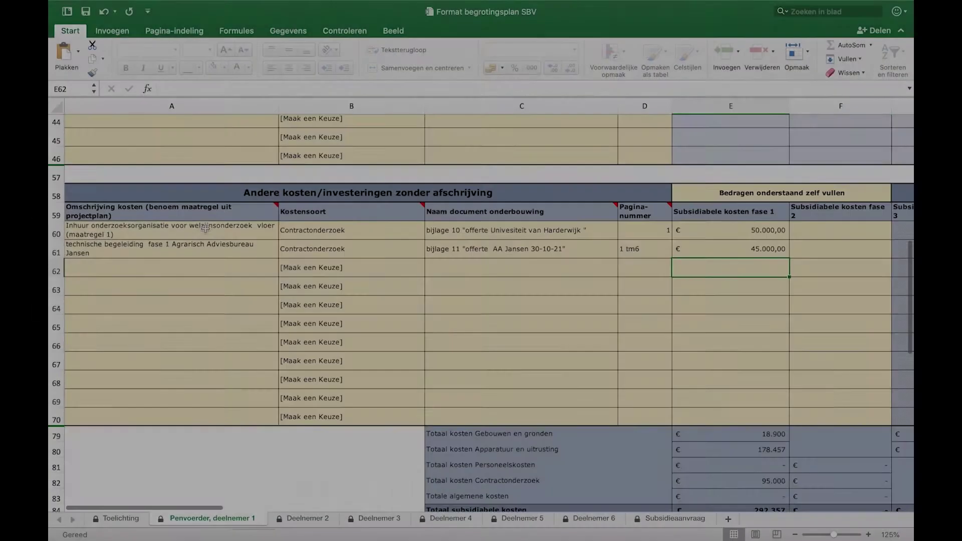
scroll(205, 229, down, 2)
key(super+v)
click(205, 229)
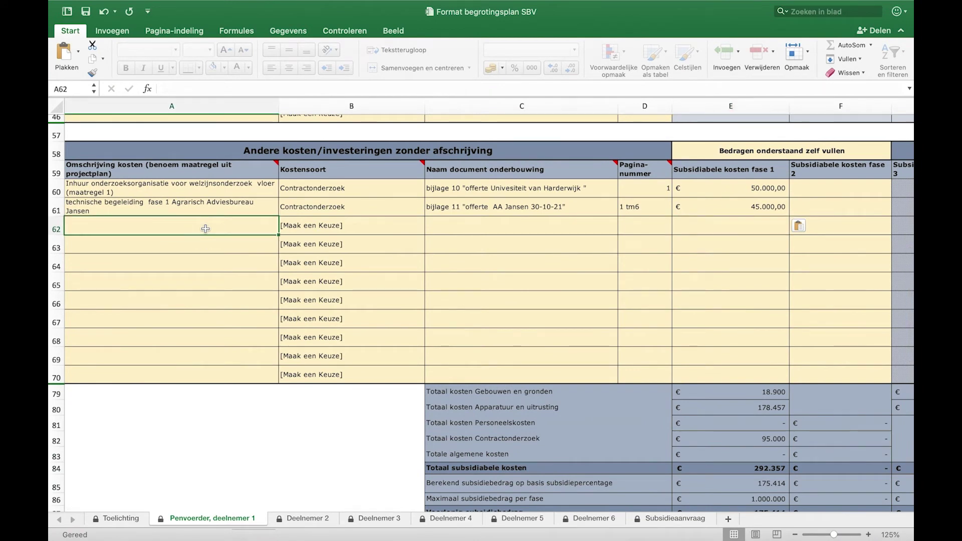
text(ure)
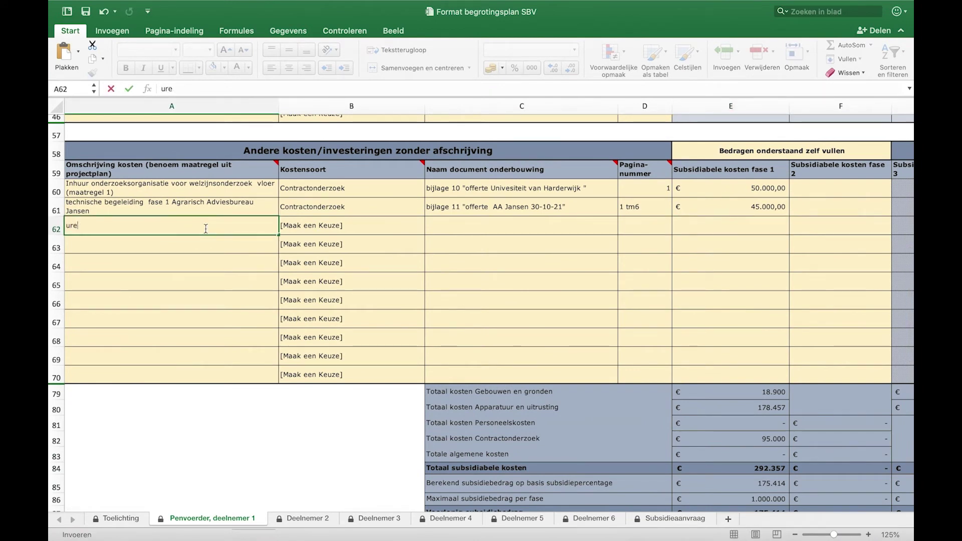
text(n inzet Peter Veehouder 5 uur)
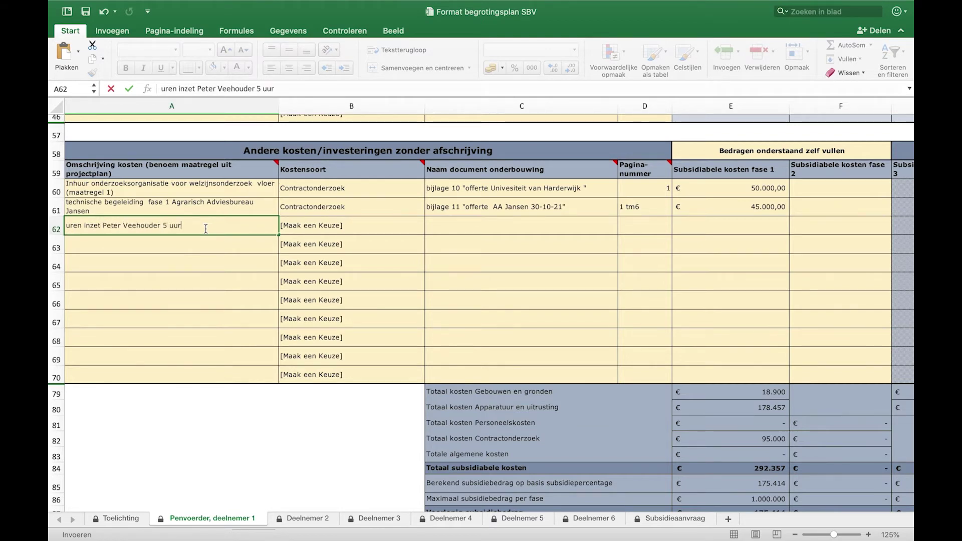
text(/wk)
click(346, 230)
click(430, 229)
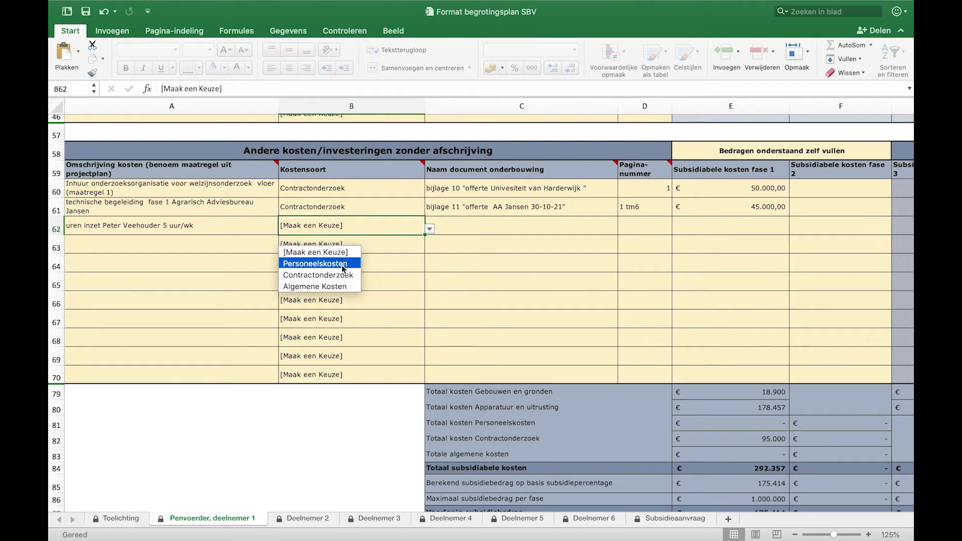
click(316, 264)
Step: In row 62, enter bijlage 12 "beschrijving werkzaamheden PV in fase 1" as the supporting document and 1 as the page number
click(441, 225)
text(bijlage 12 ")
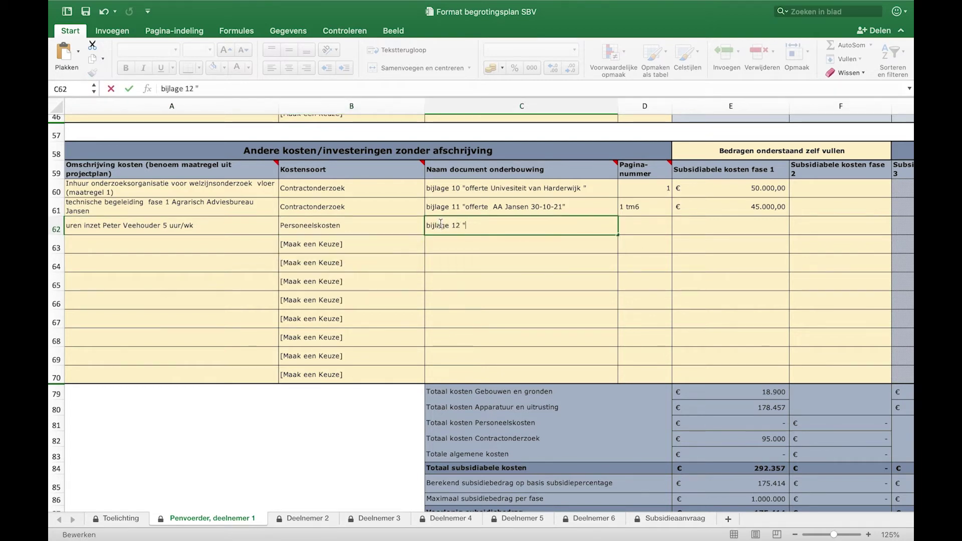
text(beschrijving werkzaamhe)
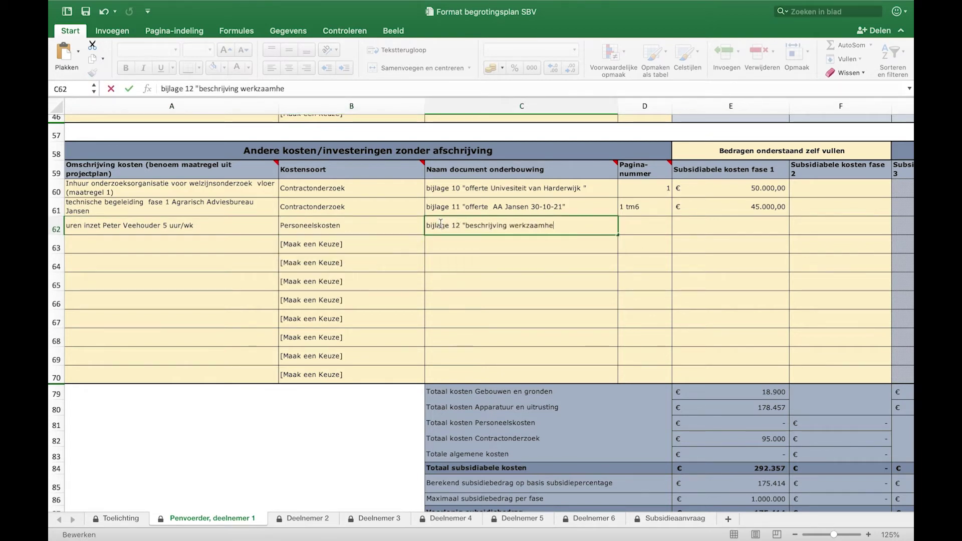
text(den PV in fase 1")
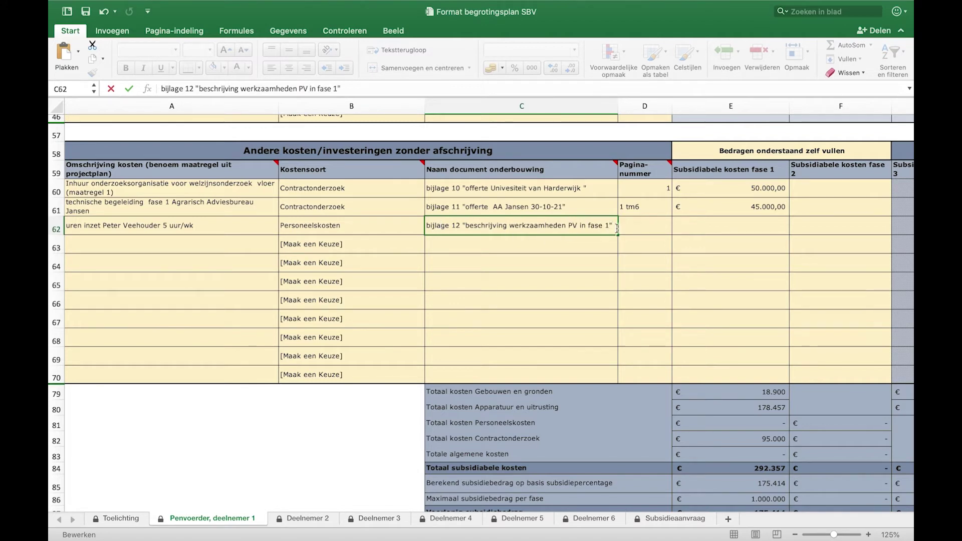
click(638, 227)
text(1)
Step: Set the Subsidiabele kosten fase 1 of the personnel cost in row 62 to 46.800
click(696, 223)
text(46.)
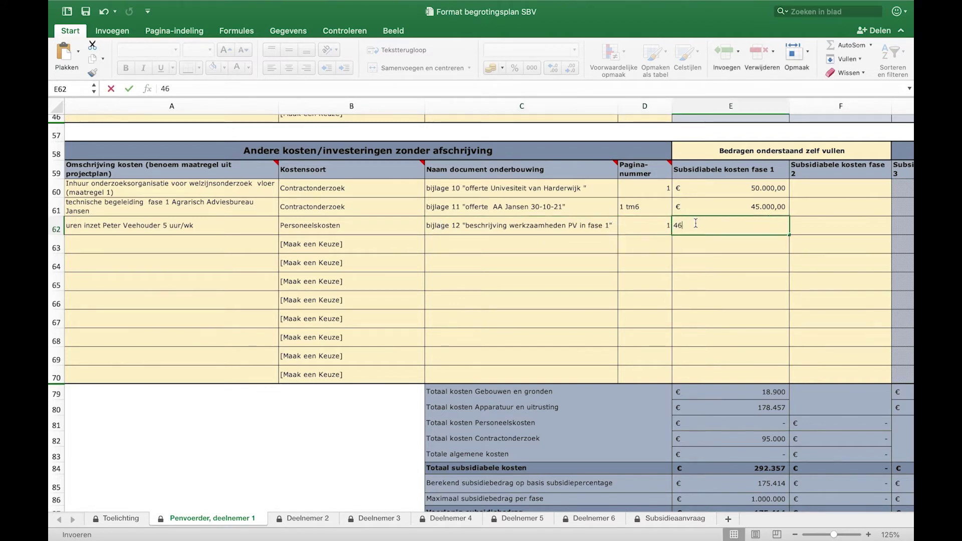
click(821, 226)
Step: Examine the cost and subsidy totals and the column header notes of the Financiering table, from Financiering eigen aandeel to Bedrag financiering
scroll(821, 230, down, 5)
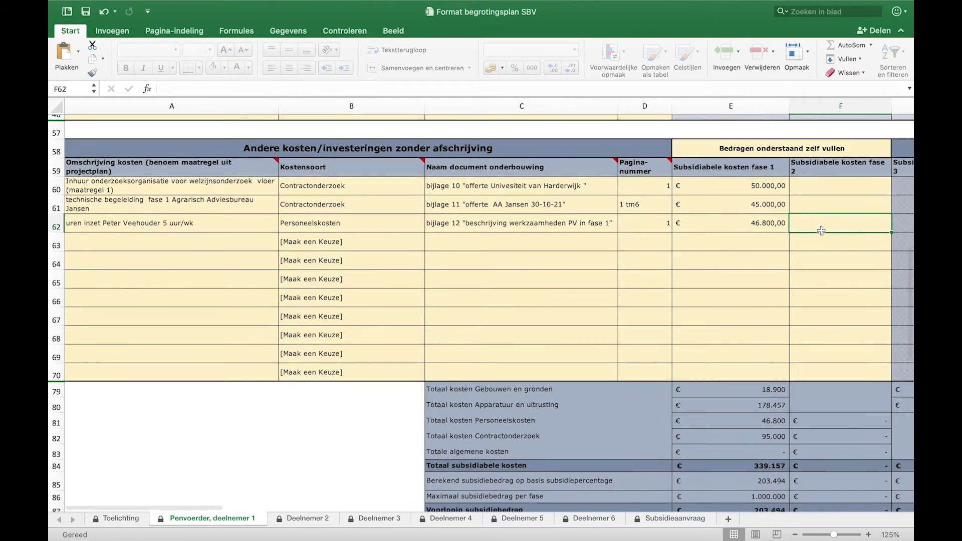
scroll(821, 230, down, 5)
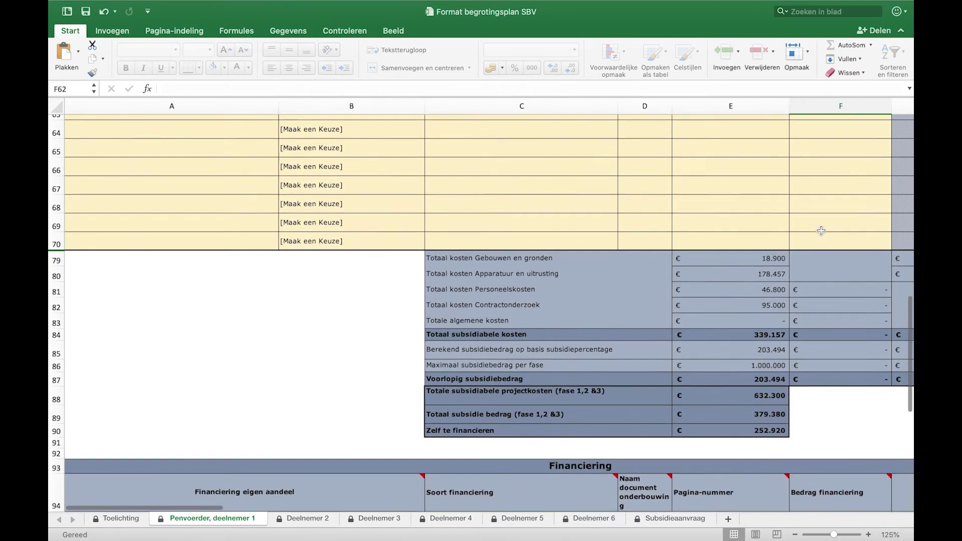
scroll(821, 230, right, 3)
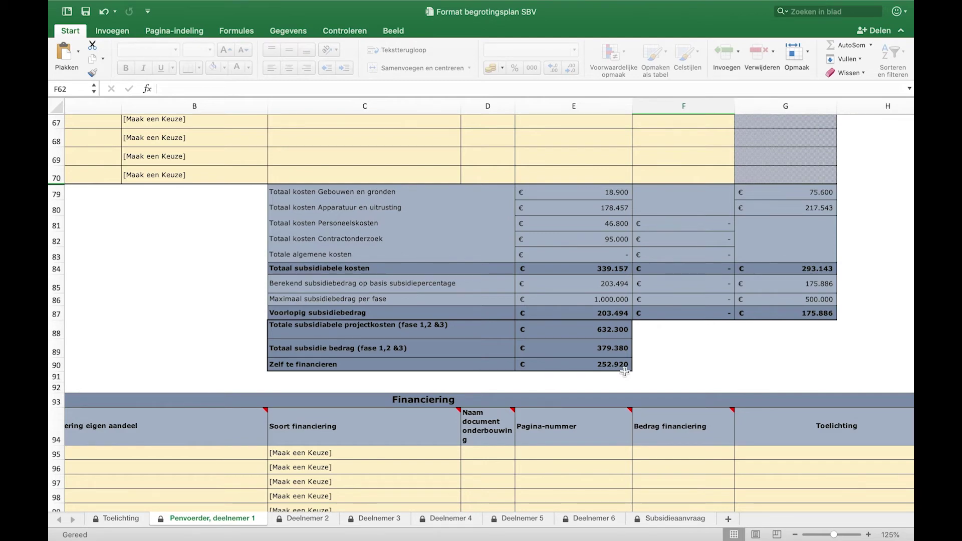
scroll(625, 372, down, 5)
scroll(625, 372, left, 5)
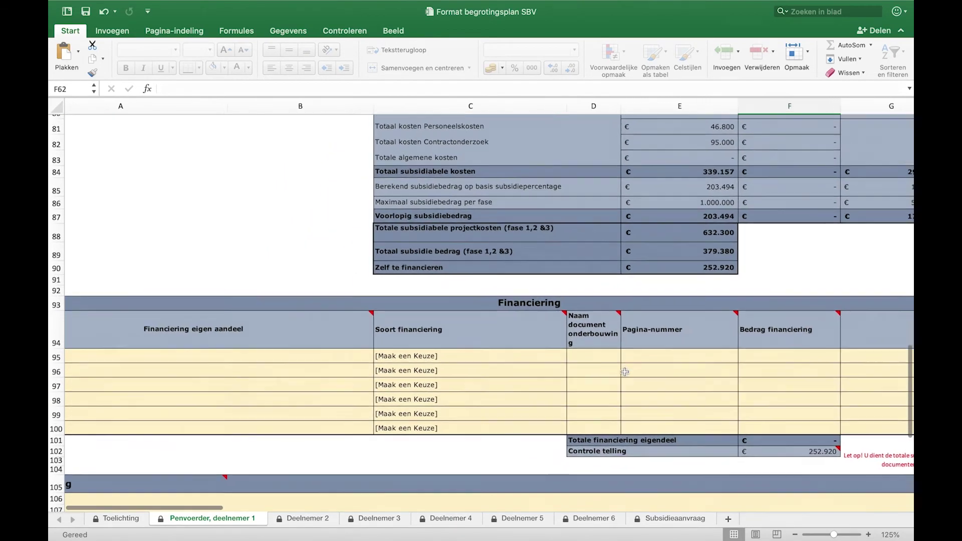
scroll(625, 372, down, 2)
scroll(625, 372, left, 1)
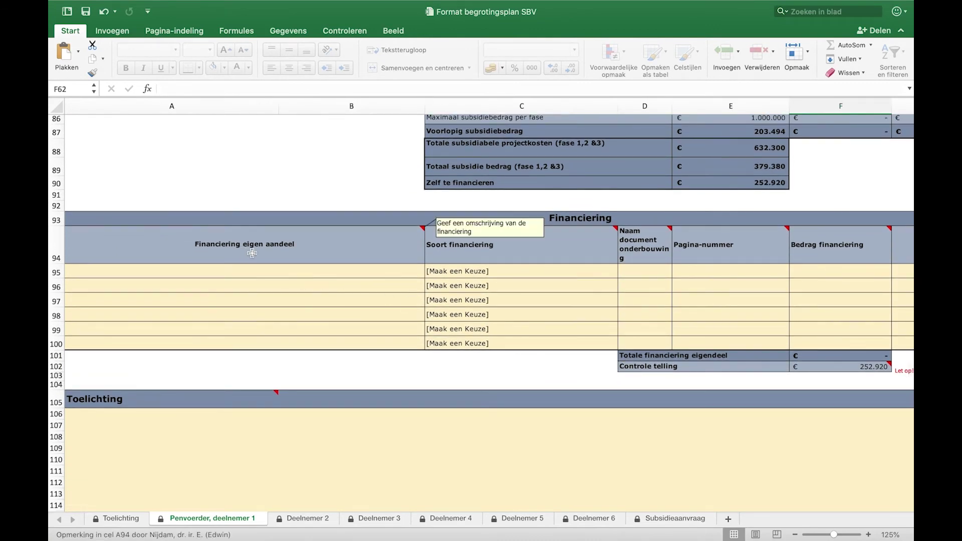
mouse_move(496, 247)
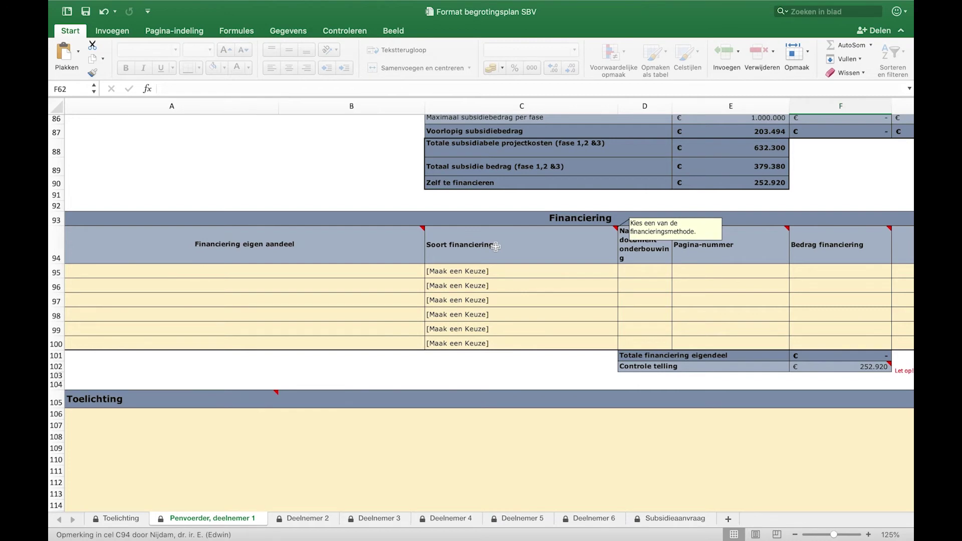
mouse_move(653, 248)
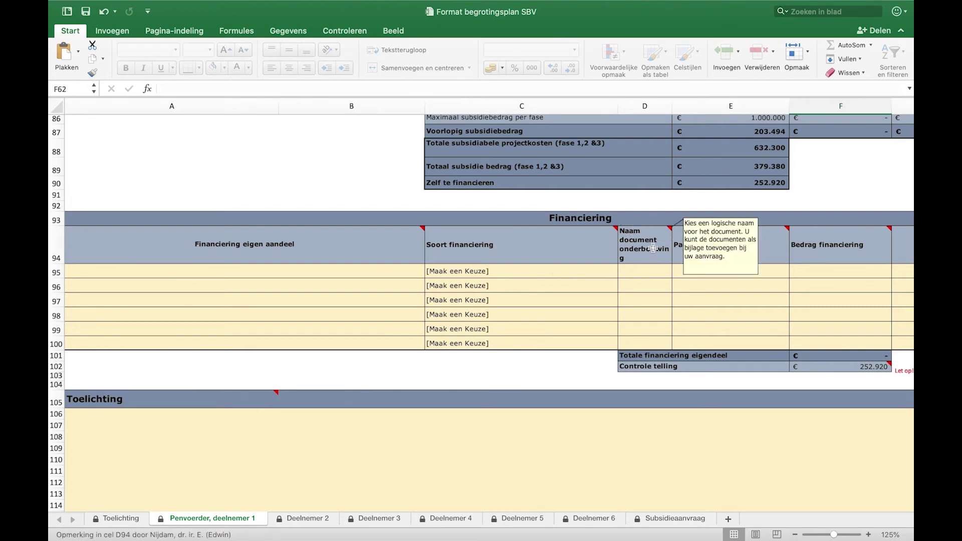
mouse_move(718, 253)
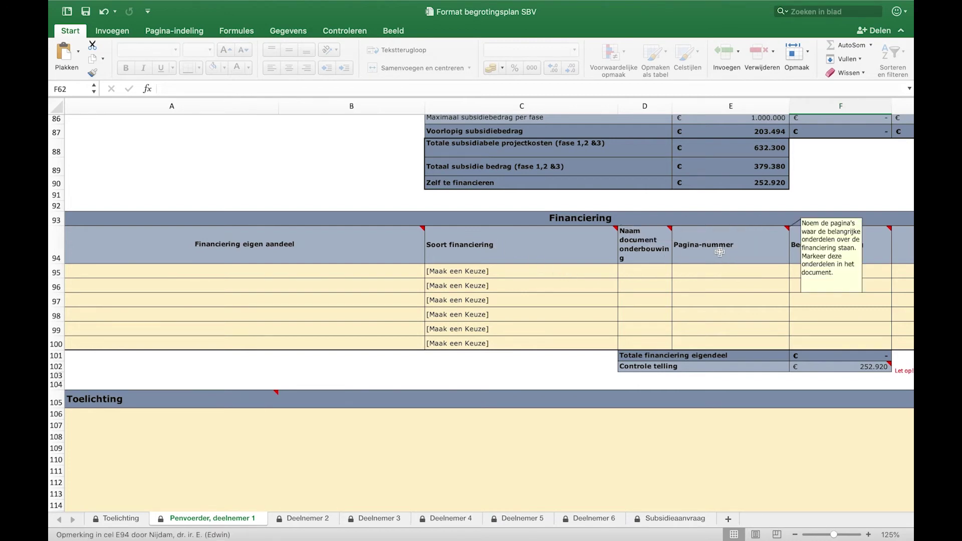
mouse_move(822, 250)
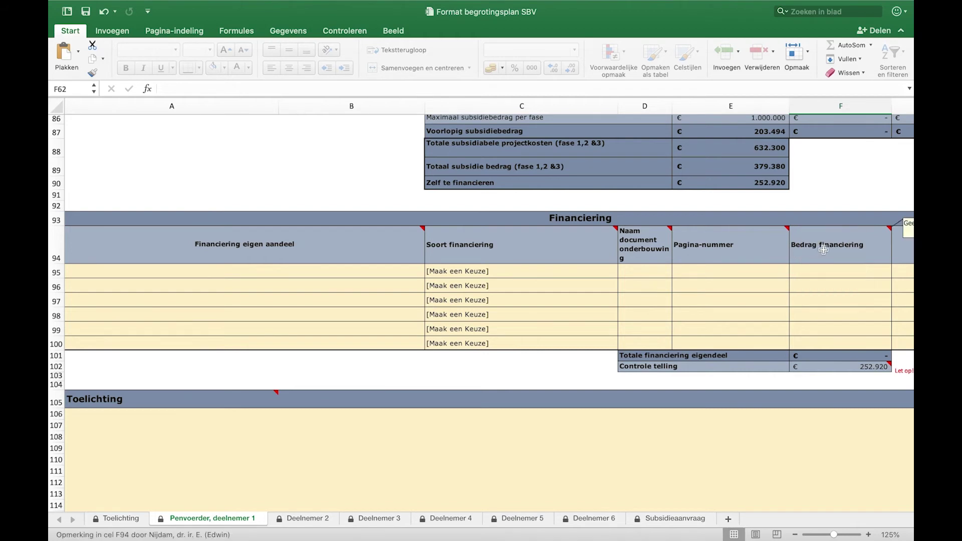
scroll(825, 250, right, 3)
scroll(824, 250, right, 2)
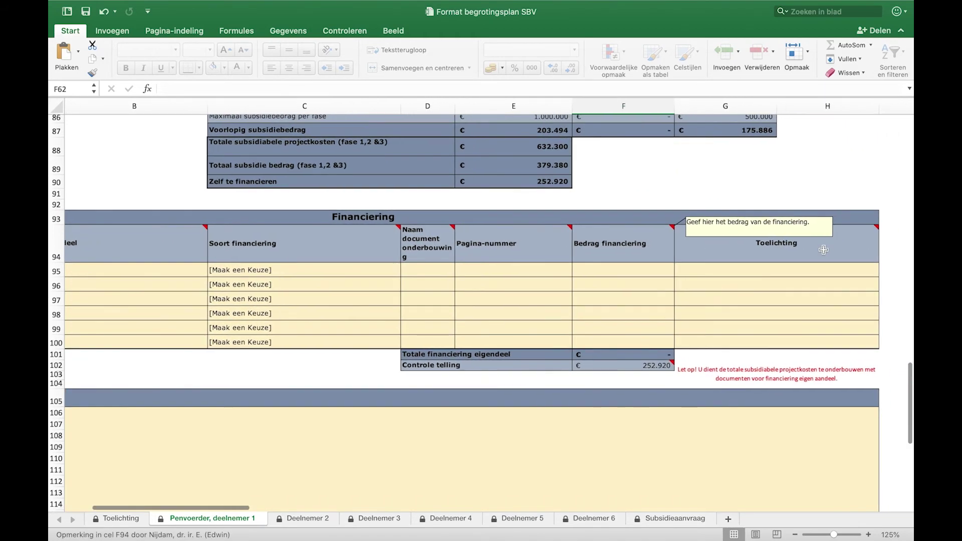
Step: In row 95 of Financiering, enter "Uit eigen vermogen" as Financiering eigen aandeel and choose Eigen middelen as Soort financiering
scroll(789, 249, down, 2)
scroll(788, 249, left, 2)
scroll(789, 249, down, 3)
scroll(789, 248, left, 2)
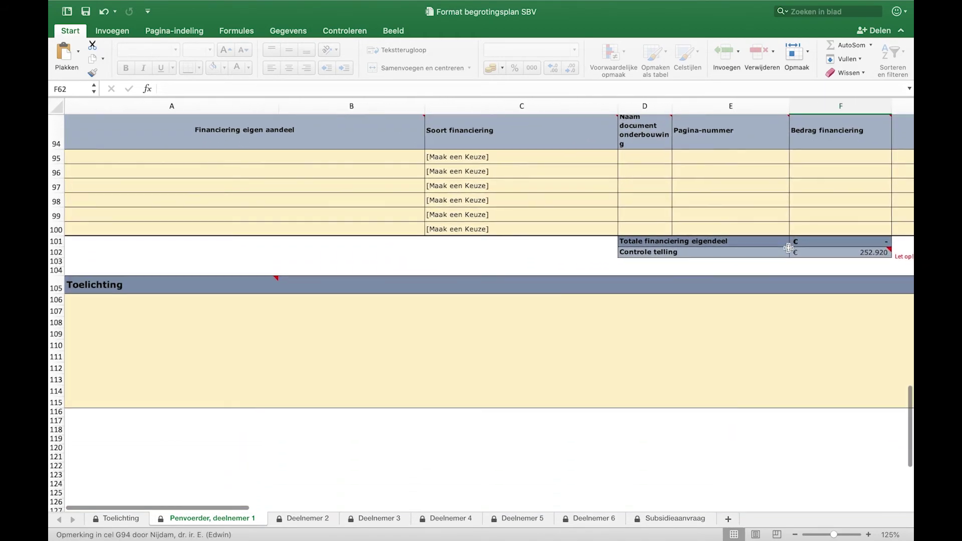
click(178, 158)
text(U)
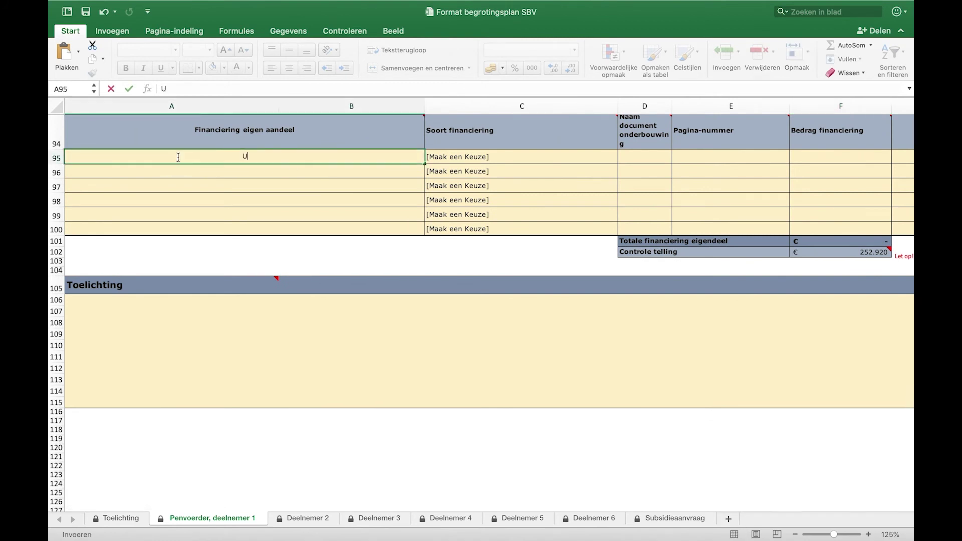
text(it eigen vermogen)
click(571, 157)
click(622, 159)
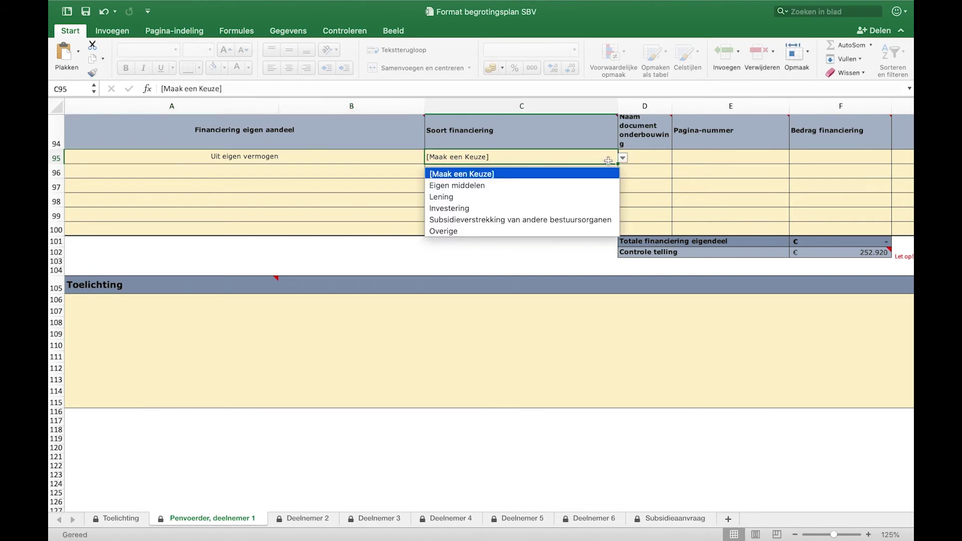
click(542, 187)
Step: Enter 2020 as the supporting document name and "4 en 12" as the page number in the Eigen middelen row
scroll(647, 213, up, 3)
click(646, 213)
text(2020)
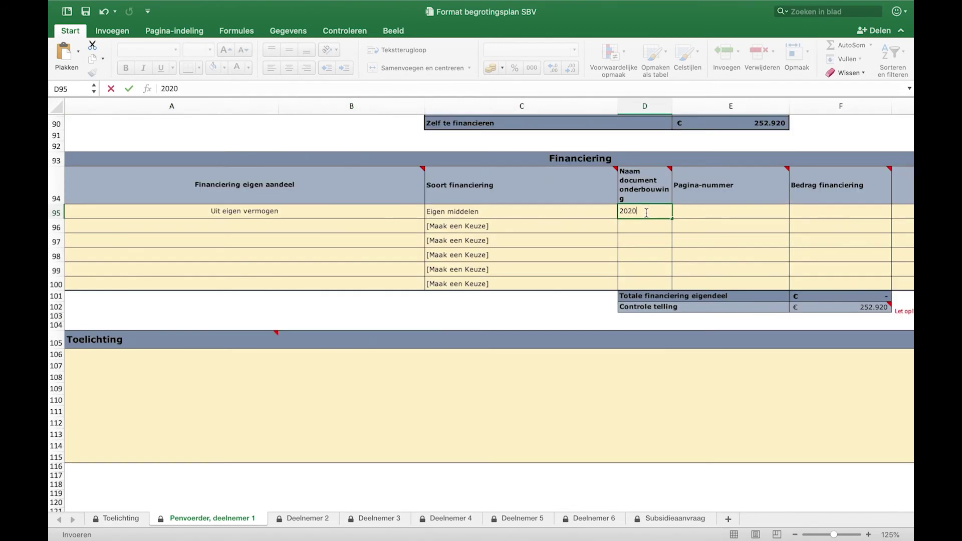
click(708, 215)
text(4 en 12)
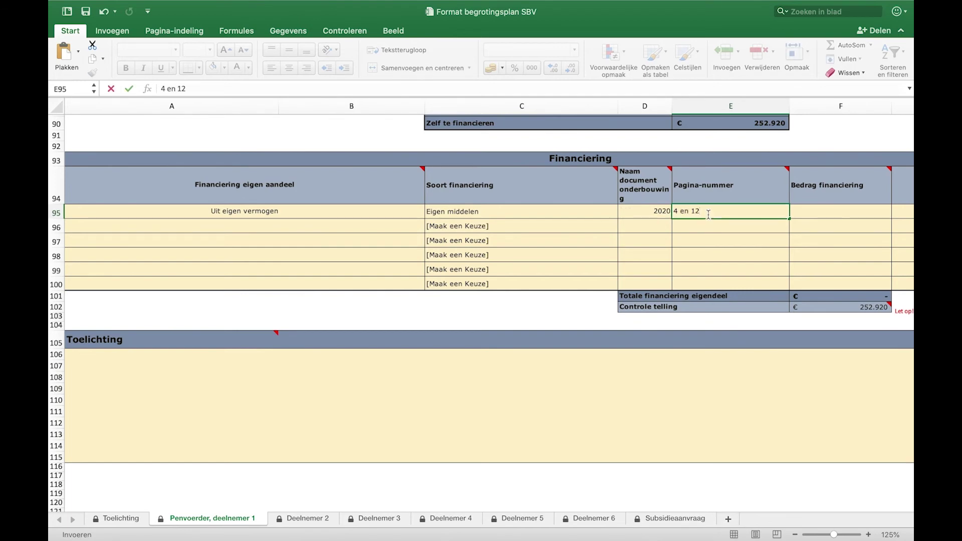
Step: Set the Bedrag financiering of the Eigen middelen row to 252920
click(819, 212)
text(252920)
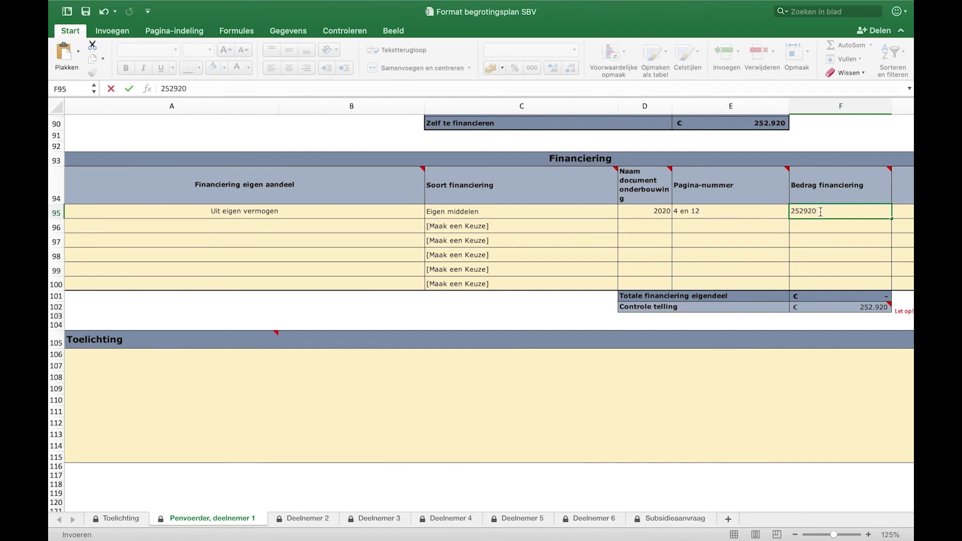
key(Return)
scroll(747, 211, right, 5)
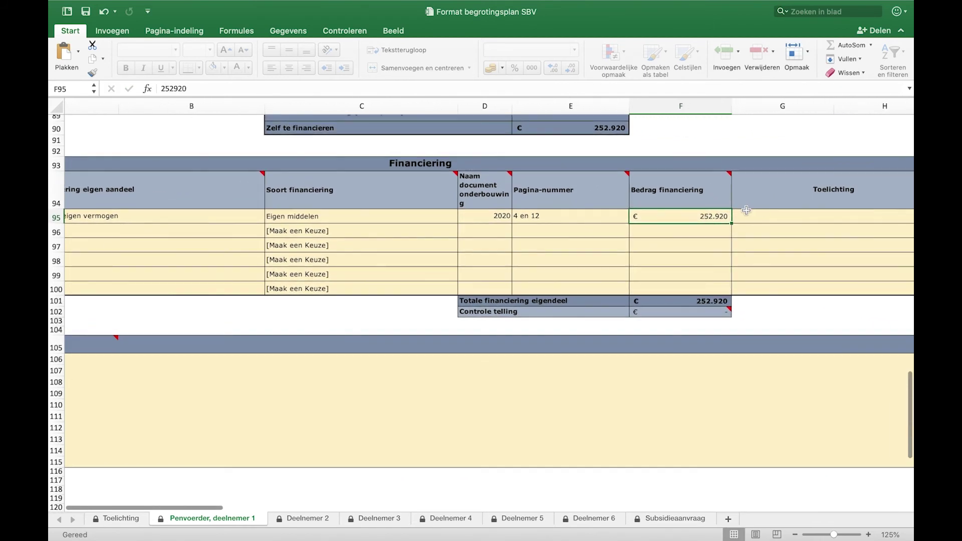
Step: Enter "Uit de jaarrekening blijkt dat er voldoende EV is om dit project te financieren" as the Toelichting of the Eigen middelen row
click(746, 214)
text(Uit de jaarrek)
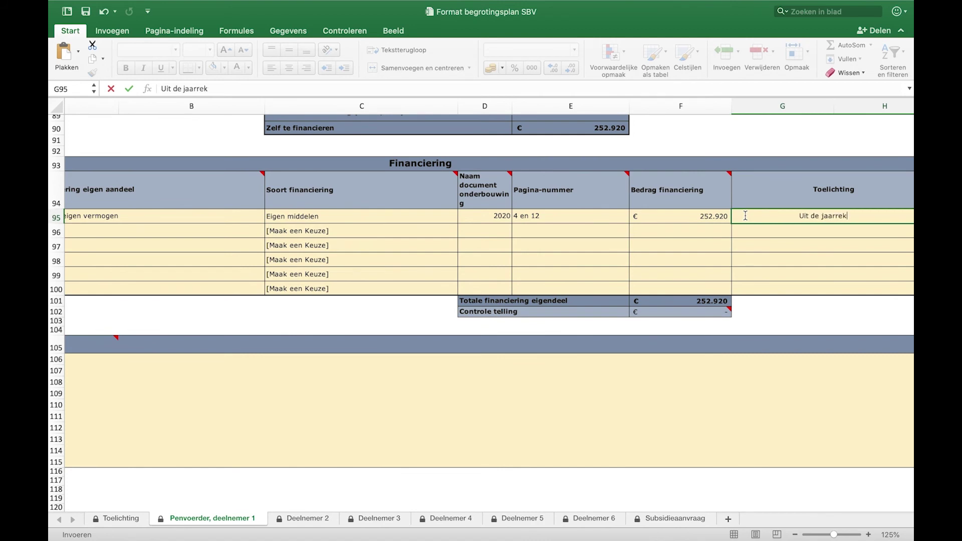
text(enning blijkt)
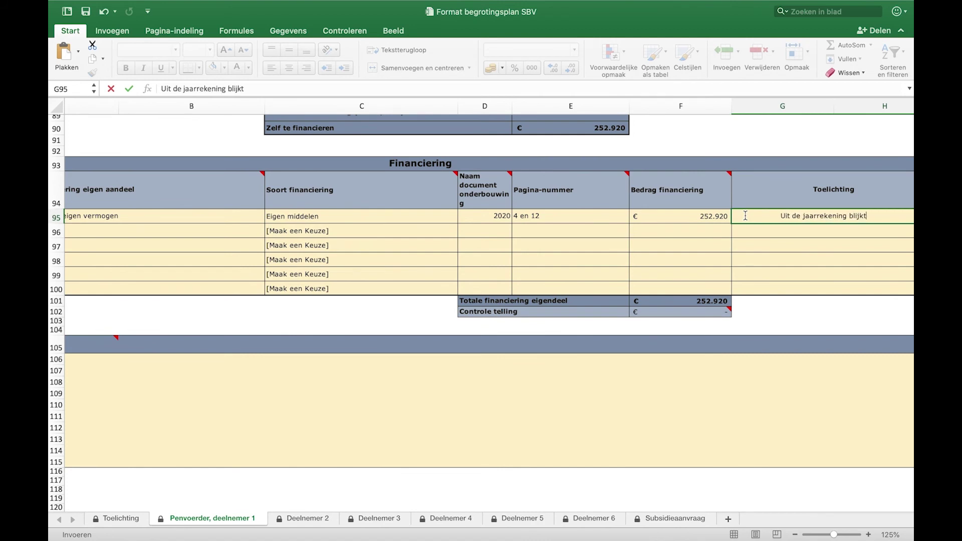
text( dat er voldo)
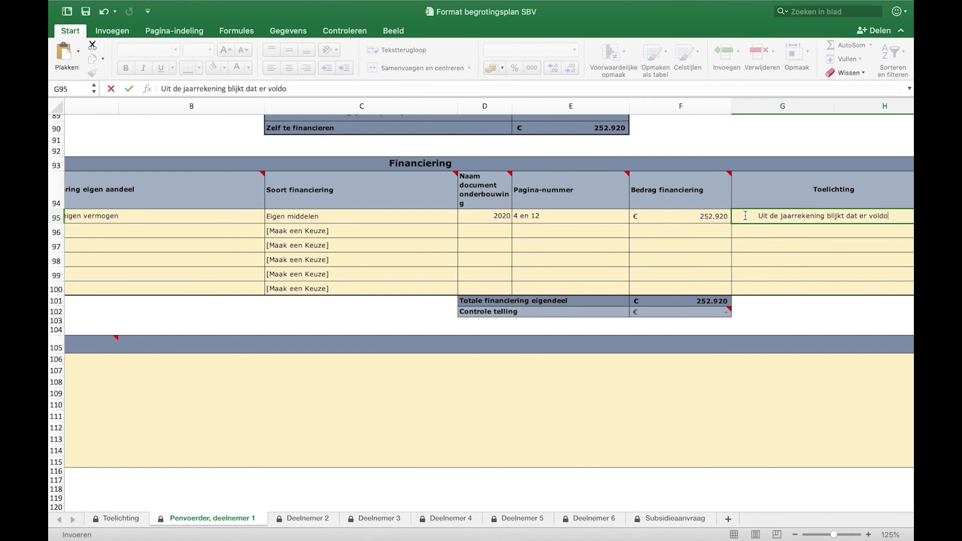
text(ende EV. iis)
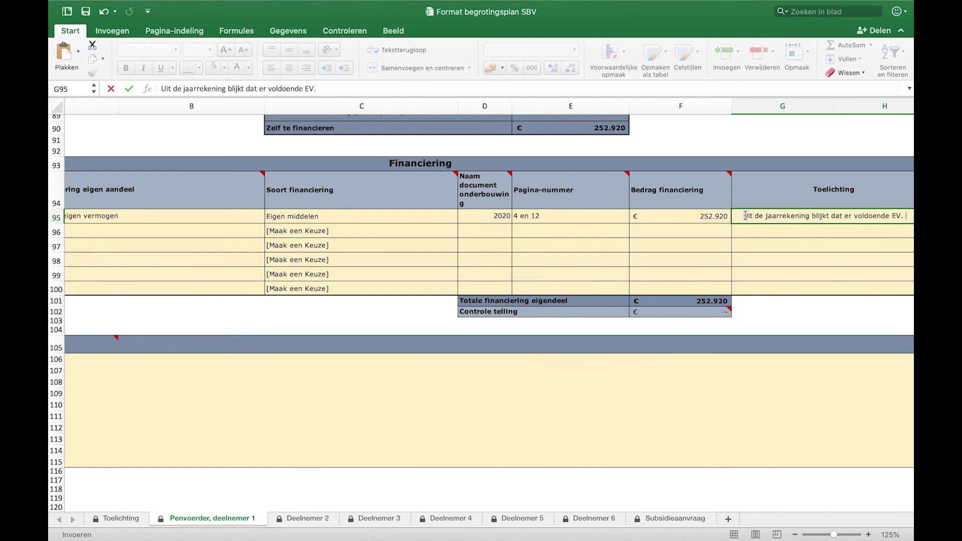
key(BackSpace)
key(BackSpace)
key(BackSpace)
key(BackSpace)
key(BackSpace)
text(s)
key(BackSpace)
key(BackSpace)
key(BackSpace)
key(BackSpace)
text(EV)
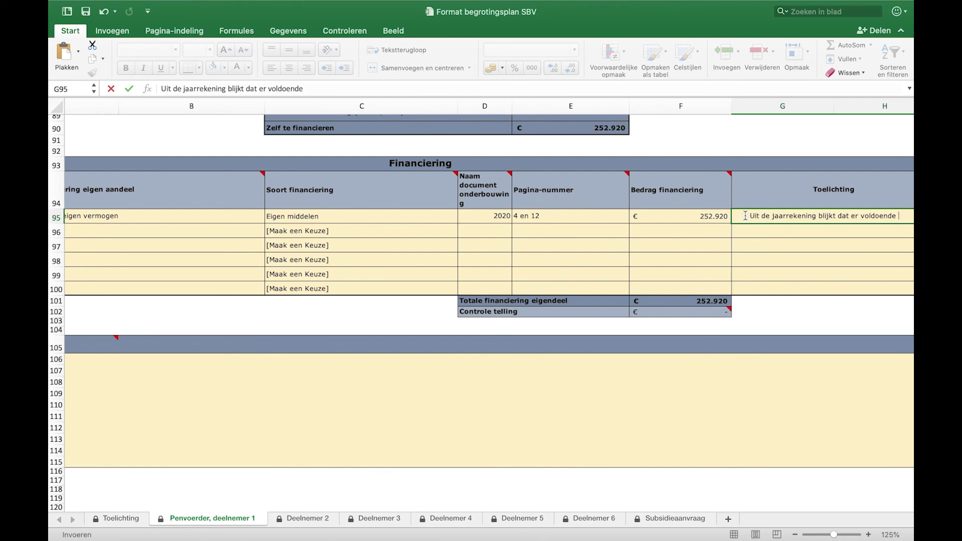
text( is om dit project te financieren)
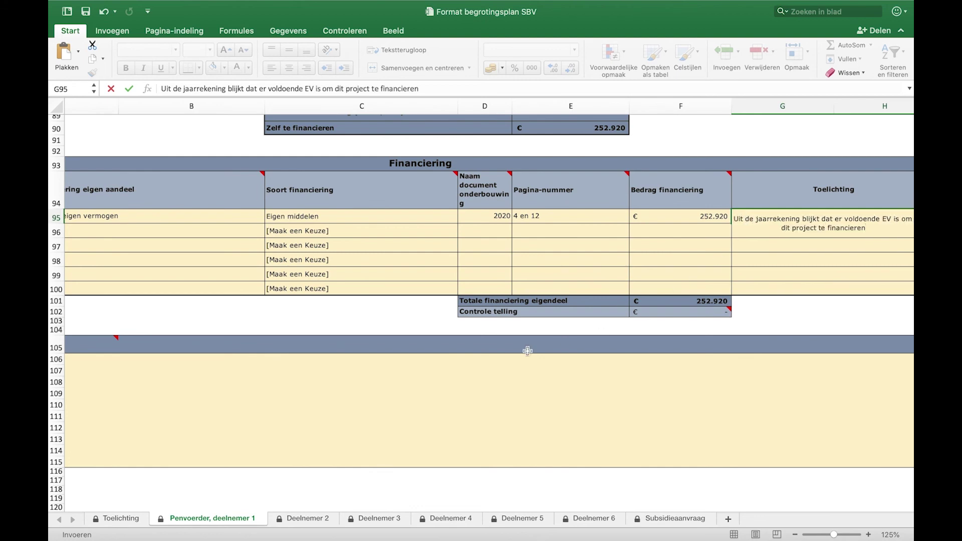
Step: View the Toelichting section below the Financiering table and open the Subsidieaanvraag sheet to review the application overview
scroll(339, 393, left, 5)
scroll(339, 393, down, 3)
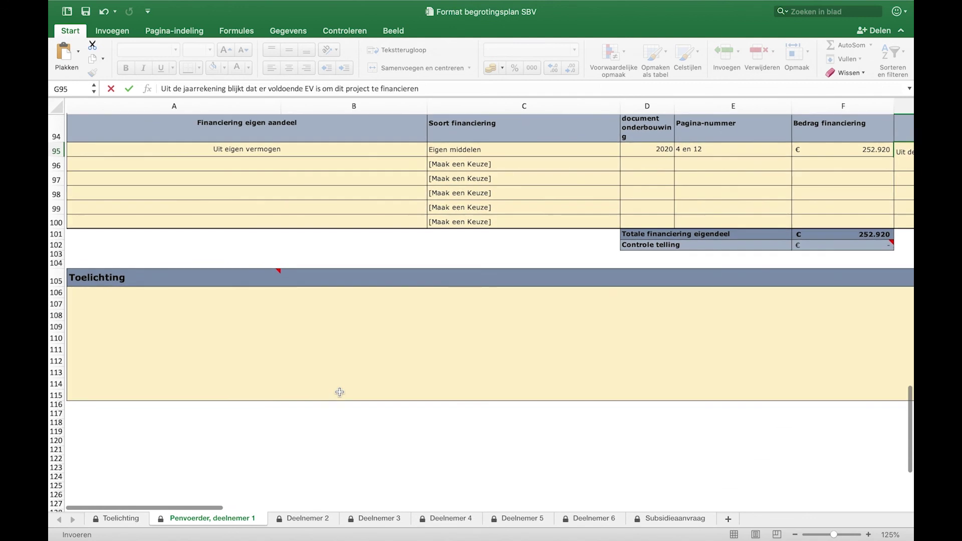
mouse_move(90, 283)
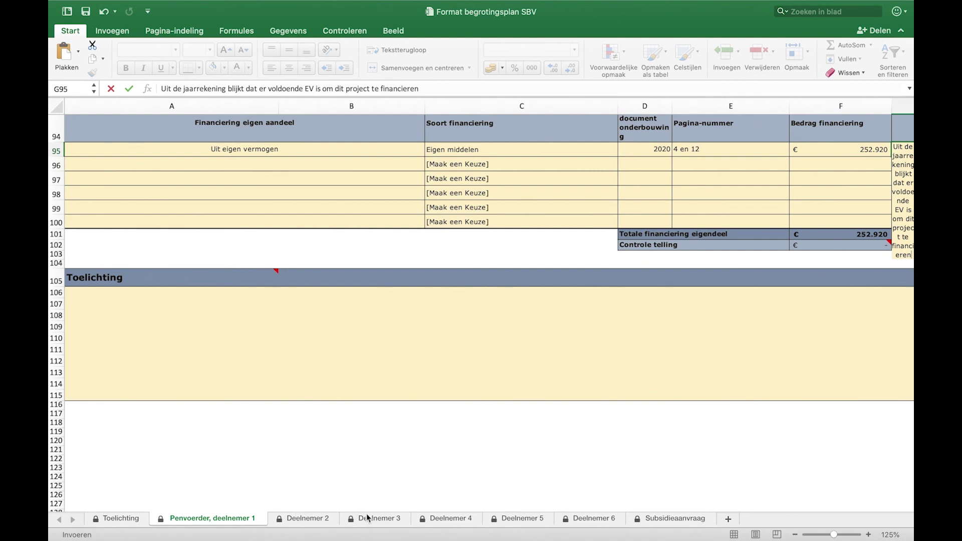
click(656, 519)
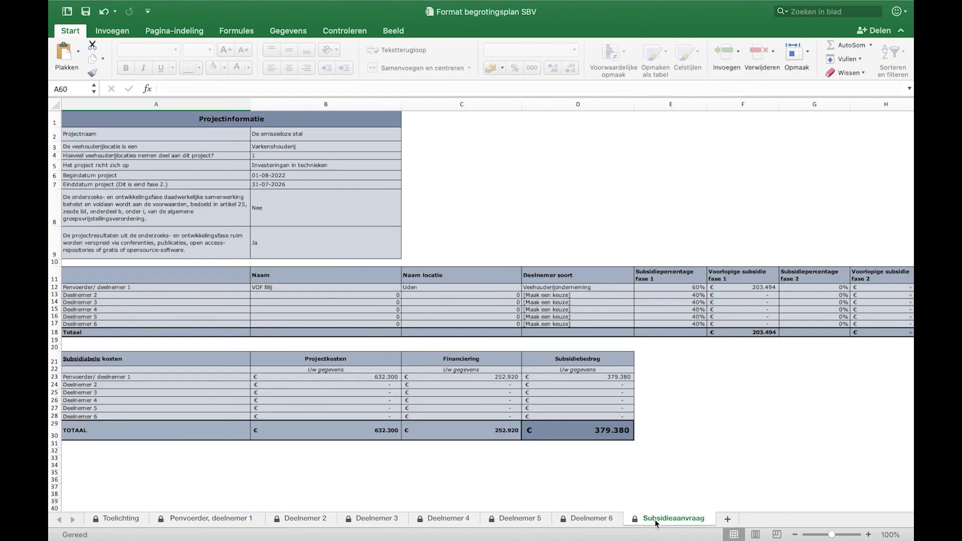